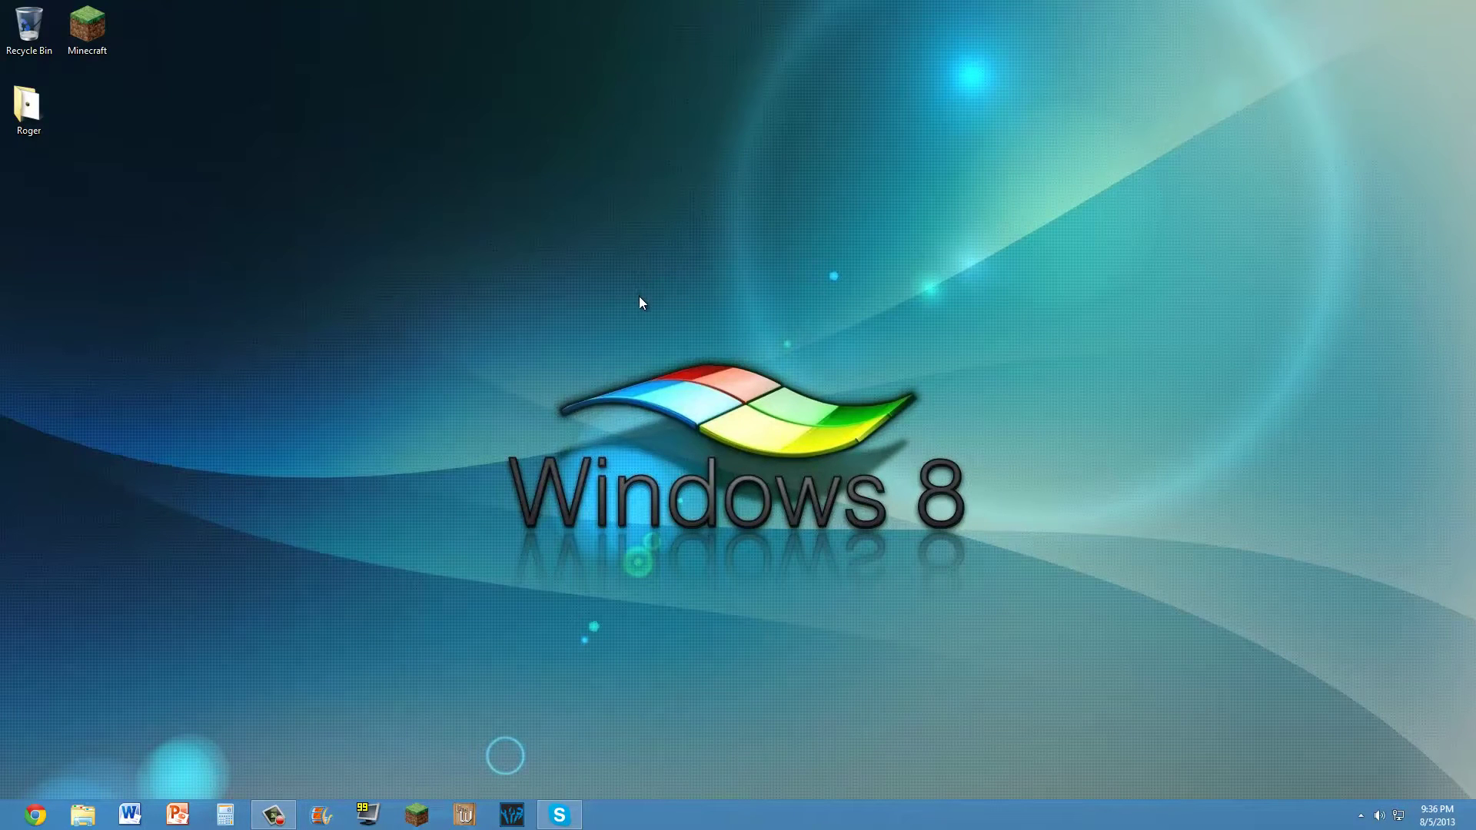
- Start the Minecraft Launcher, browse the current profile's version list, then close without saving and exit
click(415, 815)
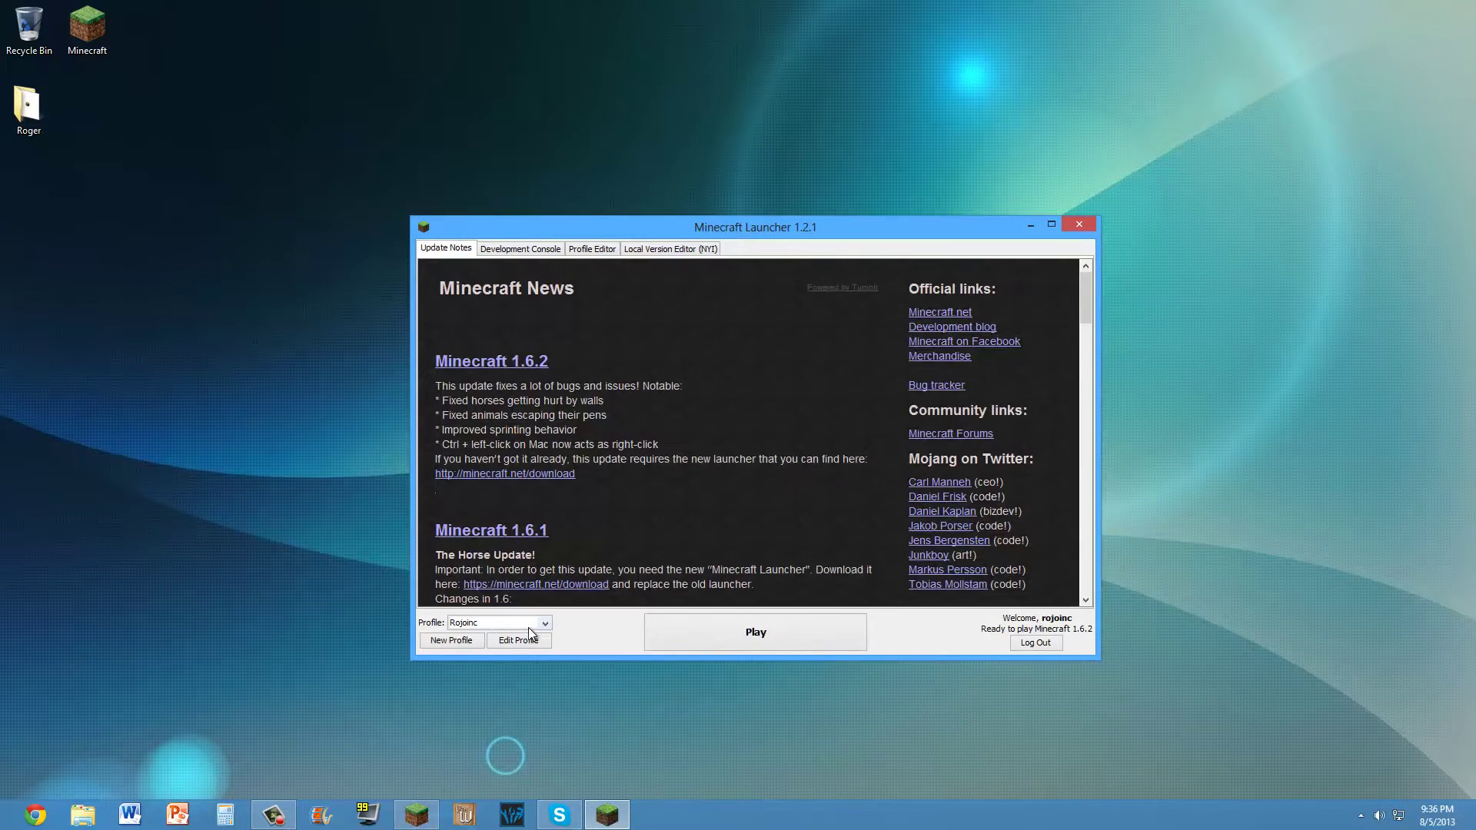
click(522, 644)
click(777, 499)
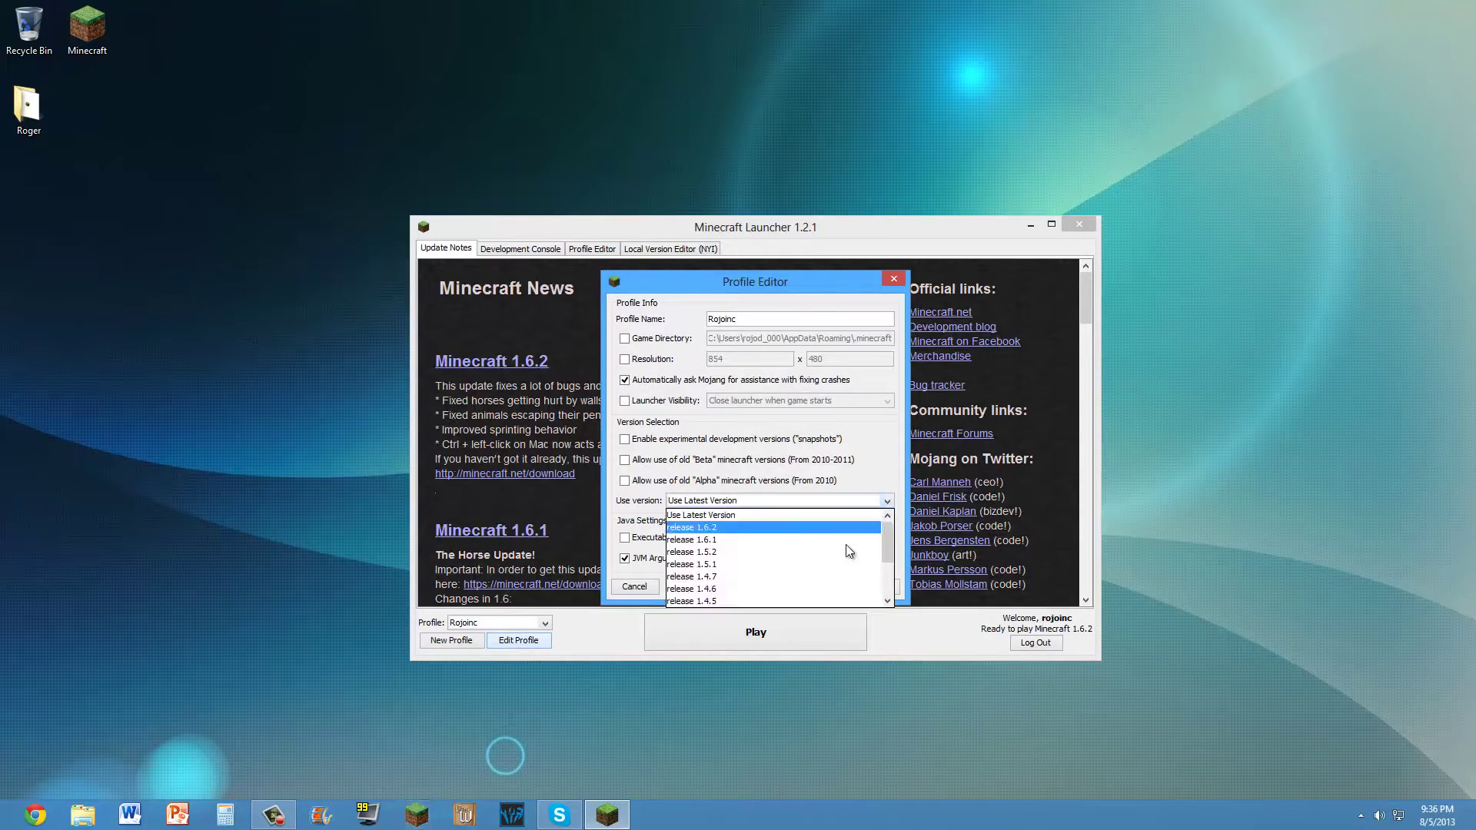
scroll(874, 556, up, 2)
click(895, 279)
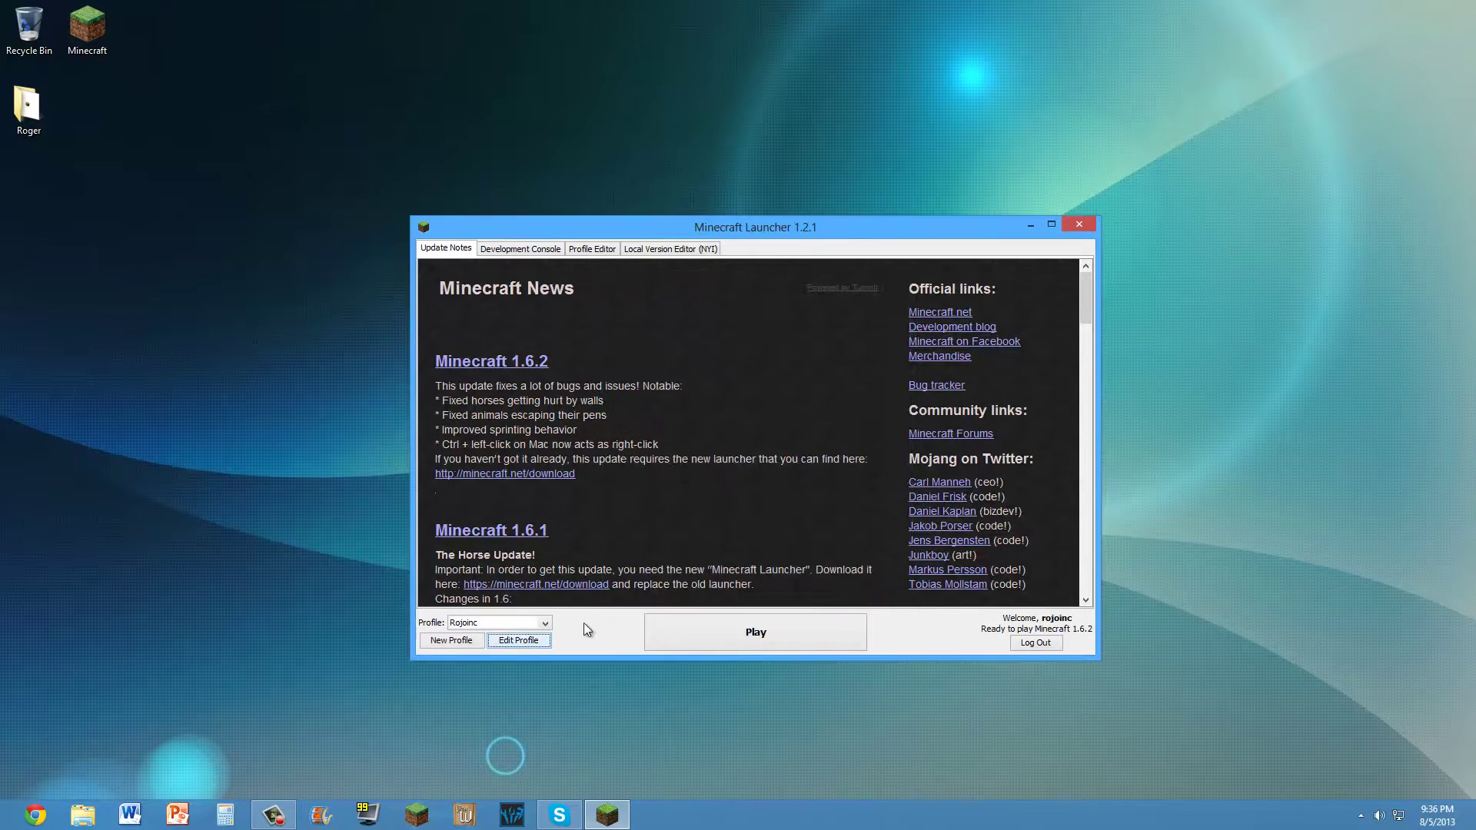
click(1076, 230)
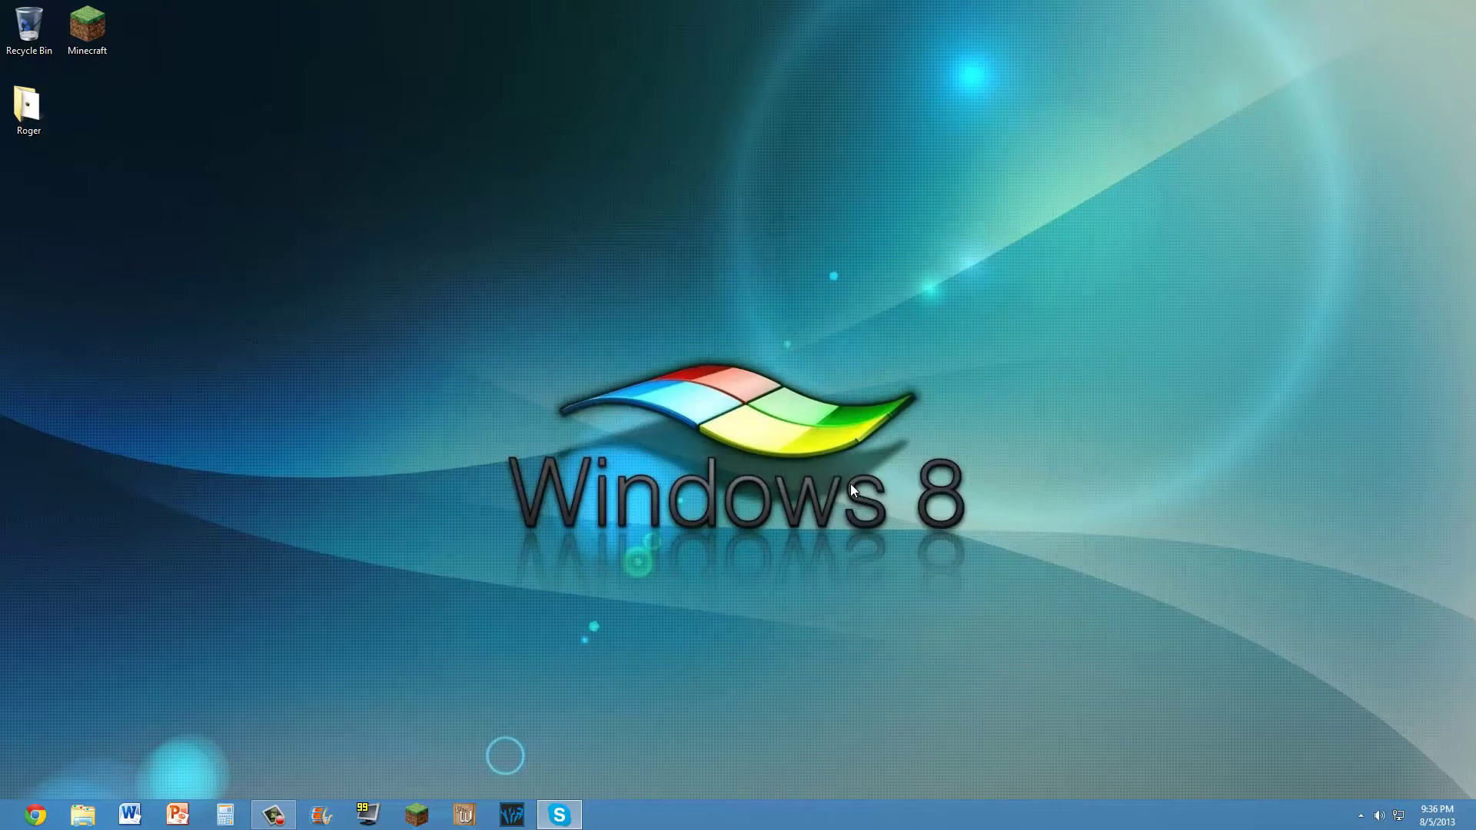
- Relaunch the Minecraft Launcher from the taskbar so Minecraft News shows
mouse_move(445, 249)
mouse_down()
mouse_move(546, 337)
mouse_move(1105, 629)
mouse_move(1067, 621)
mouse_move(1084, 642)
mouse_up()
mouse_move(427, 266)
mouse_down()
mouse_move(510, 329)
mouse_move(1063, 586)
mouse_move(1104, 647)
mouse_up()
mouse_move(421, 267)
mouse_down()
mouse_move(1077, 623)
mouse_move(563, 261)
mouse_move(404, 265)
mouse_up()
click(416, 816)
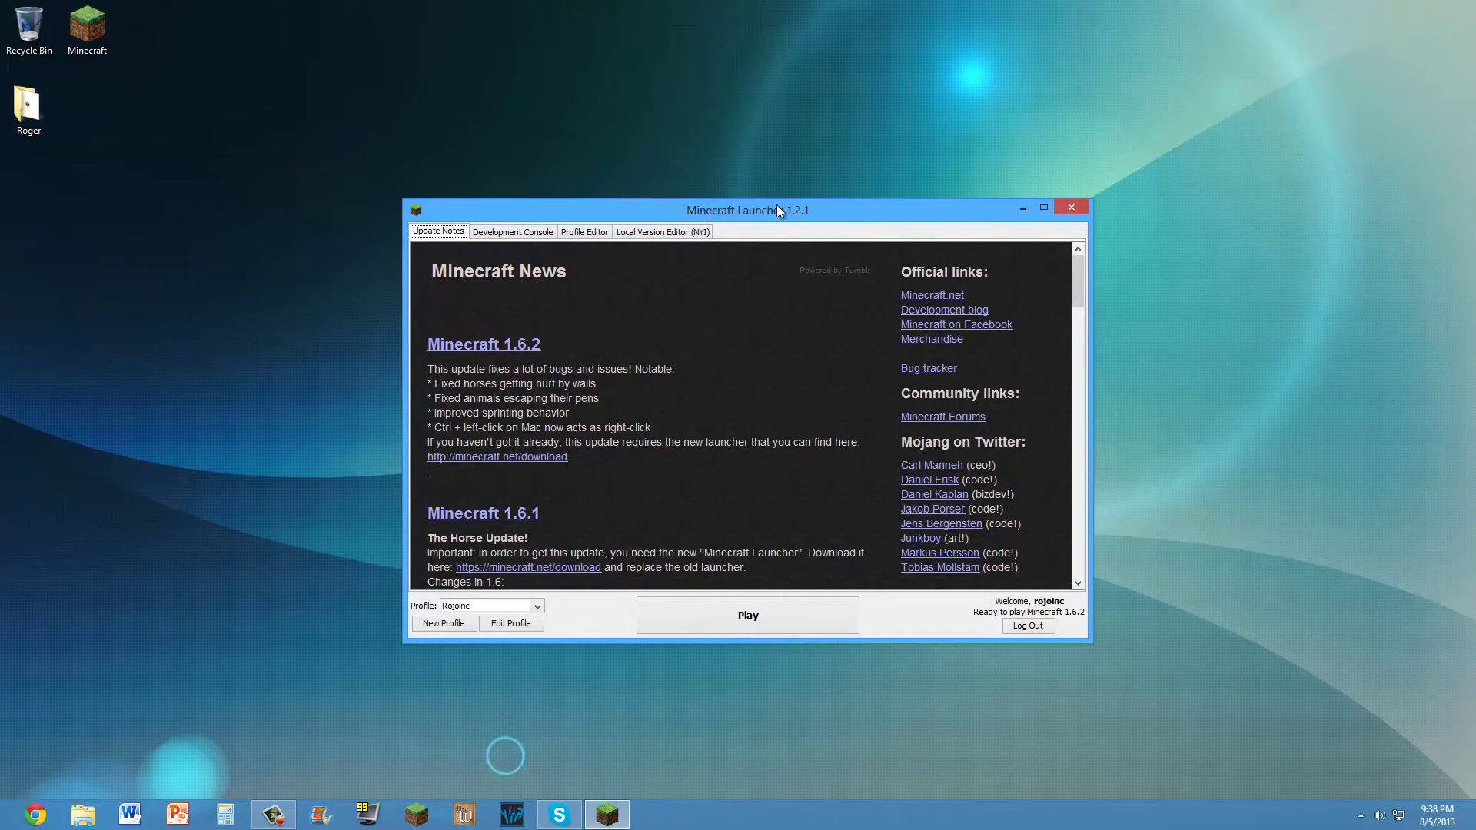
- Start a new launcher profile and replace its default name with 'Old Versions'
click(443, 625)
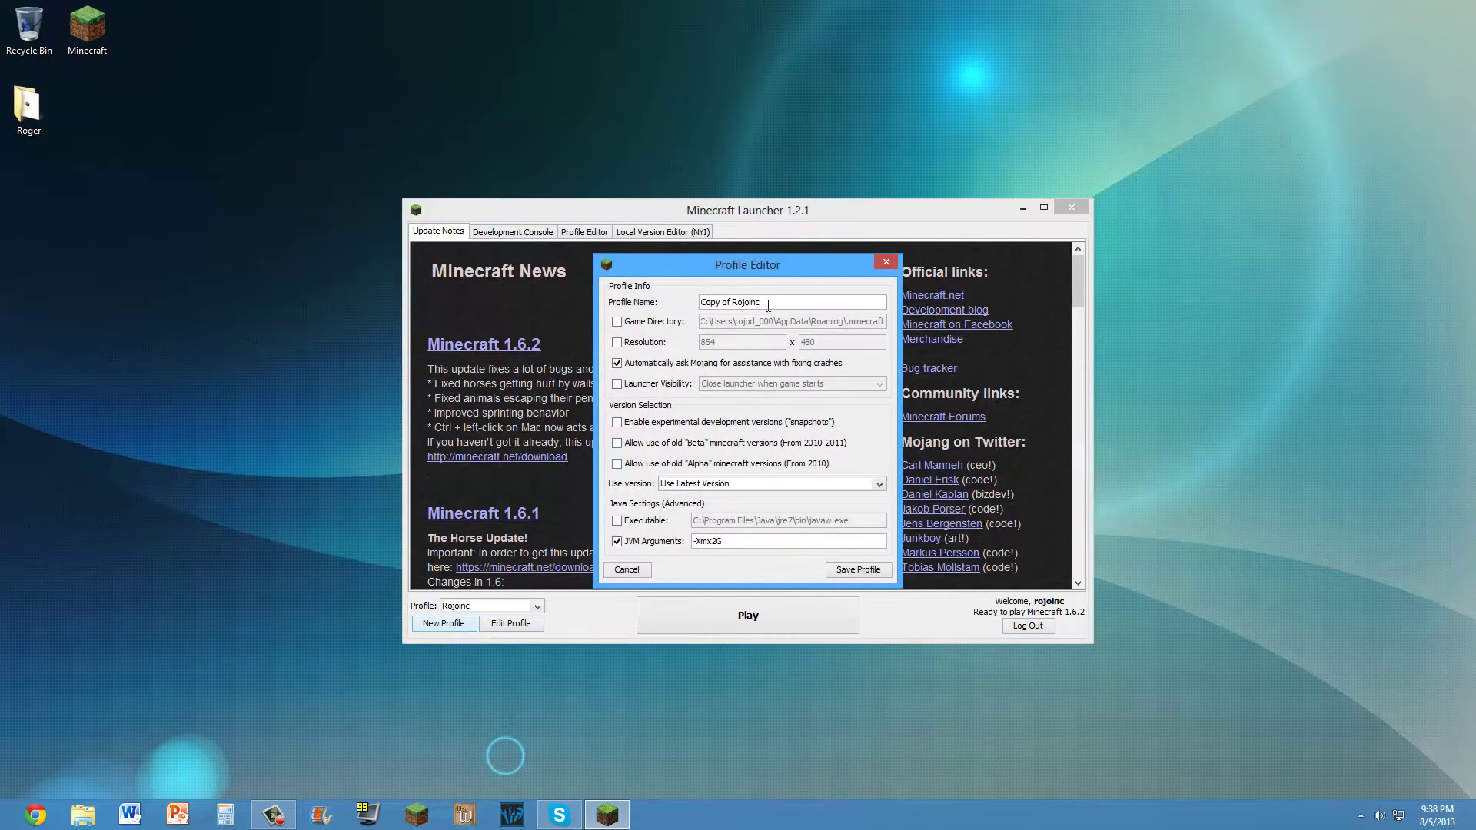
drag(768, 305, 665, 306)
key(BackSpace)
text(inecraft)
text( ld)
key(BackSpace)
key(BackSpace)
key(BackSpace)
key(BackSpace)
text(Old Vers)
text(ion)
- Allow old Beta and Alpha versions in the profile, leaving snapshots disabled
click(617, 444)
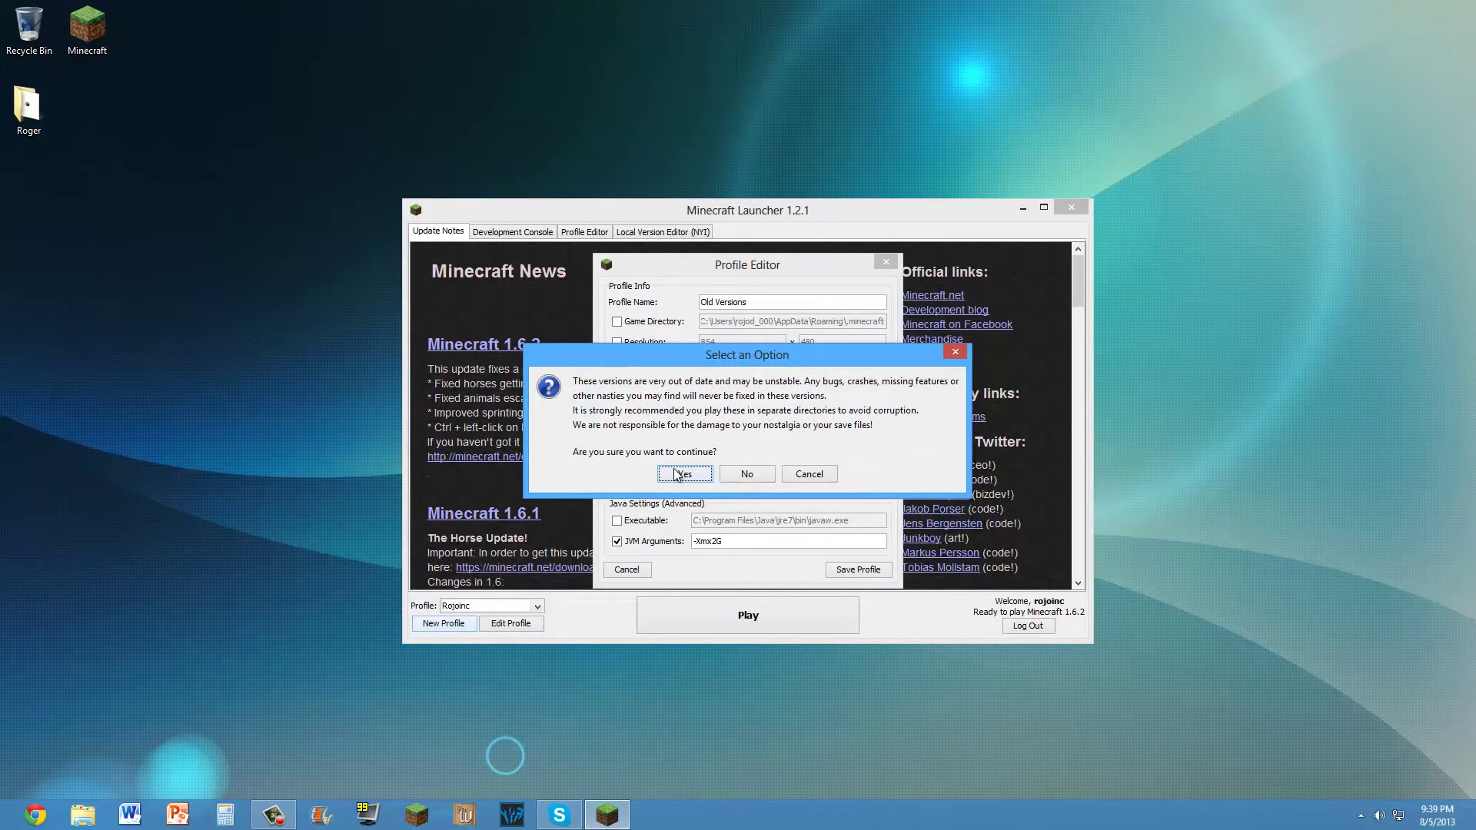
click(682, 474)
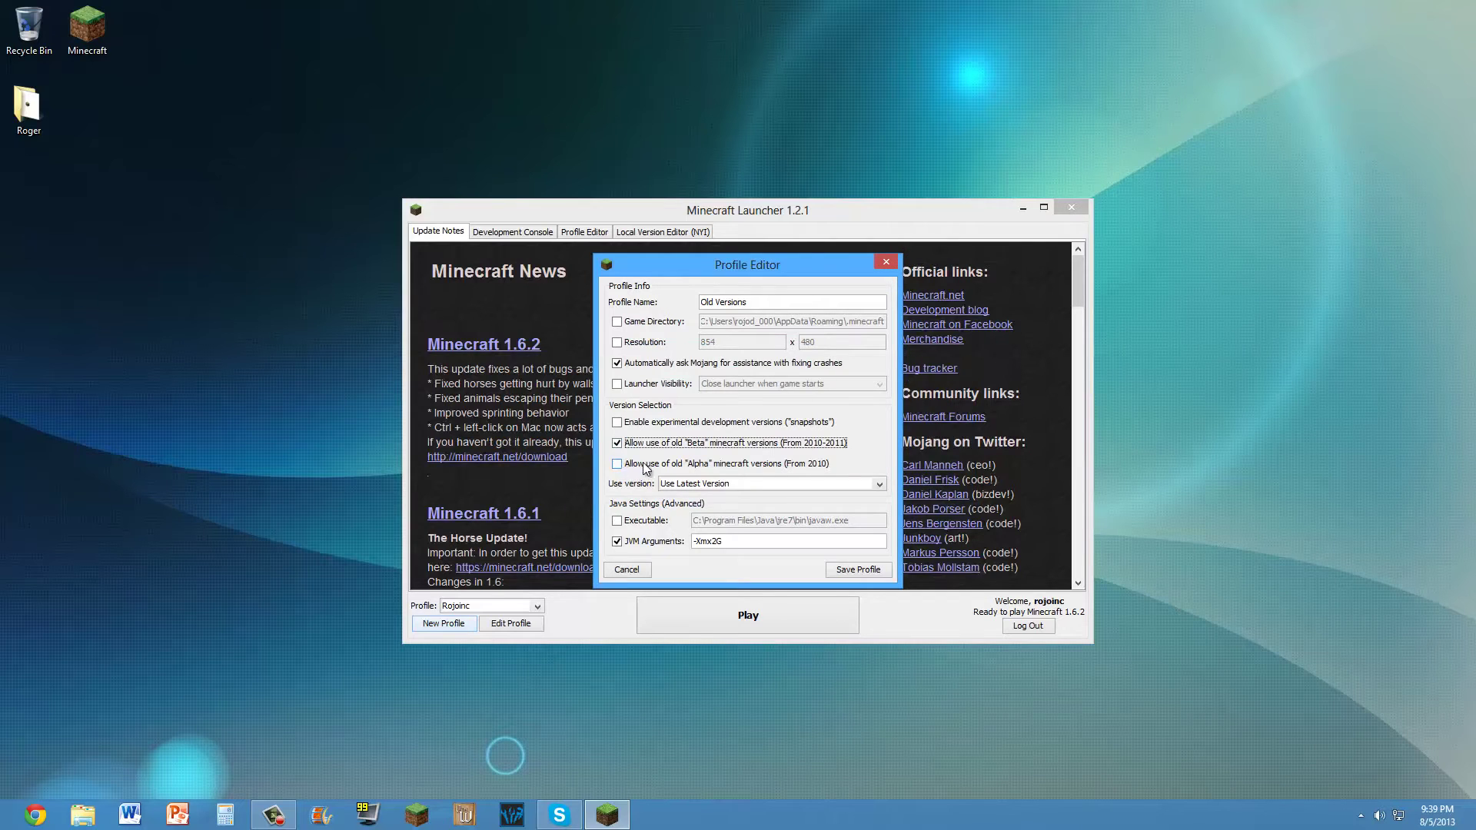
click(617, 464)
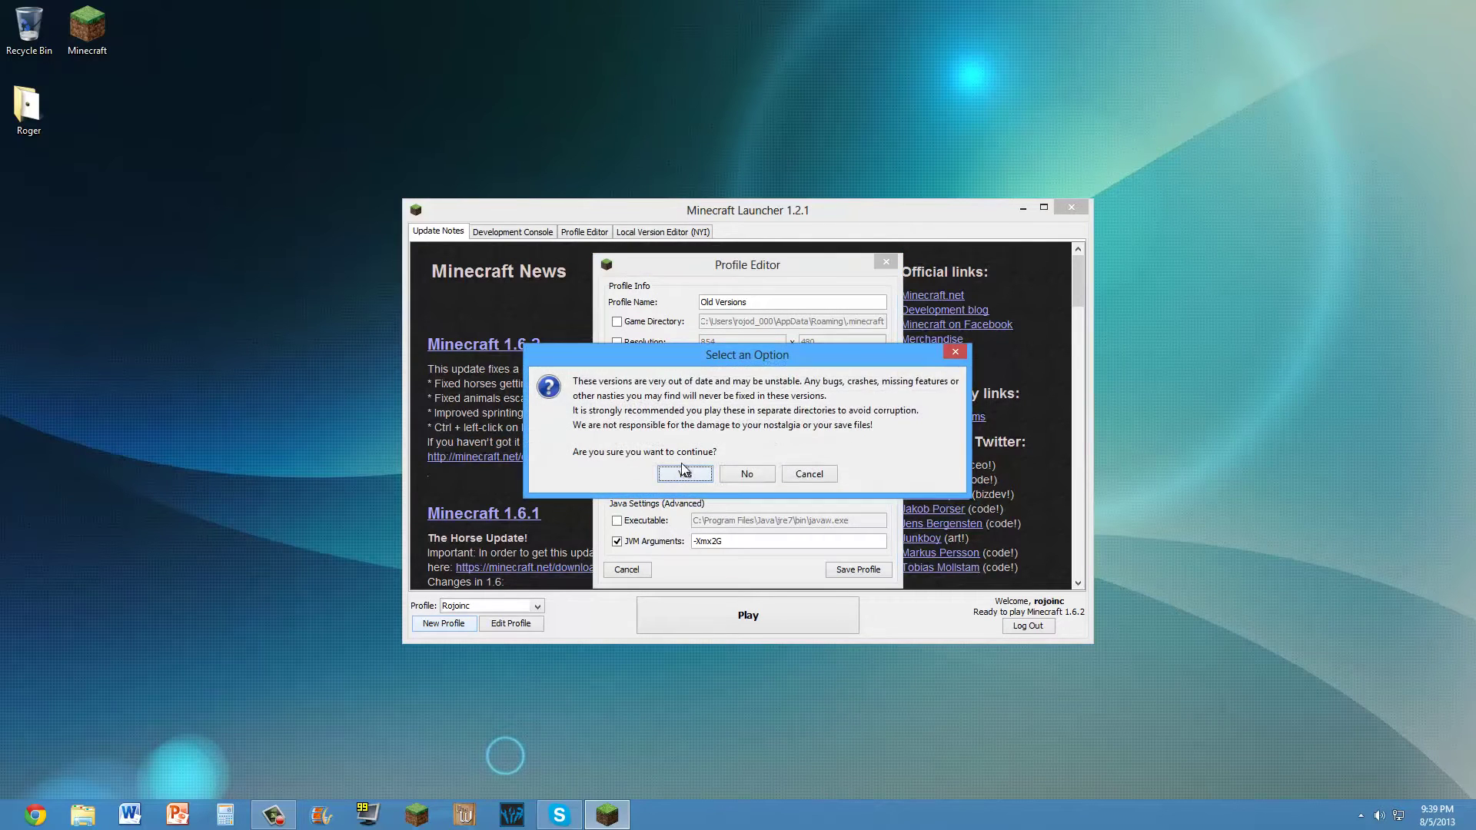
click(689, 475)
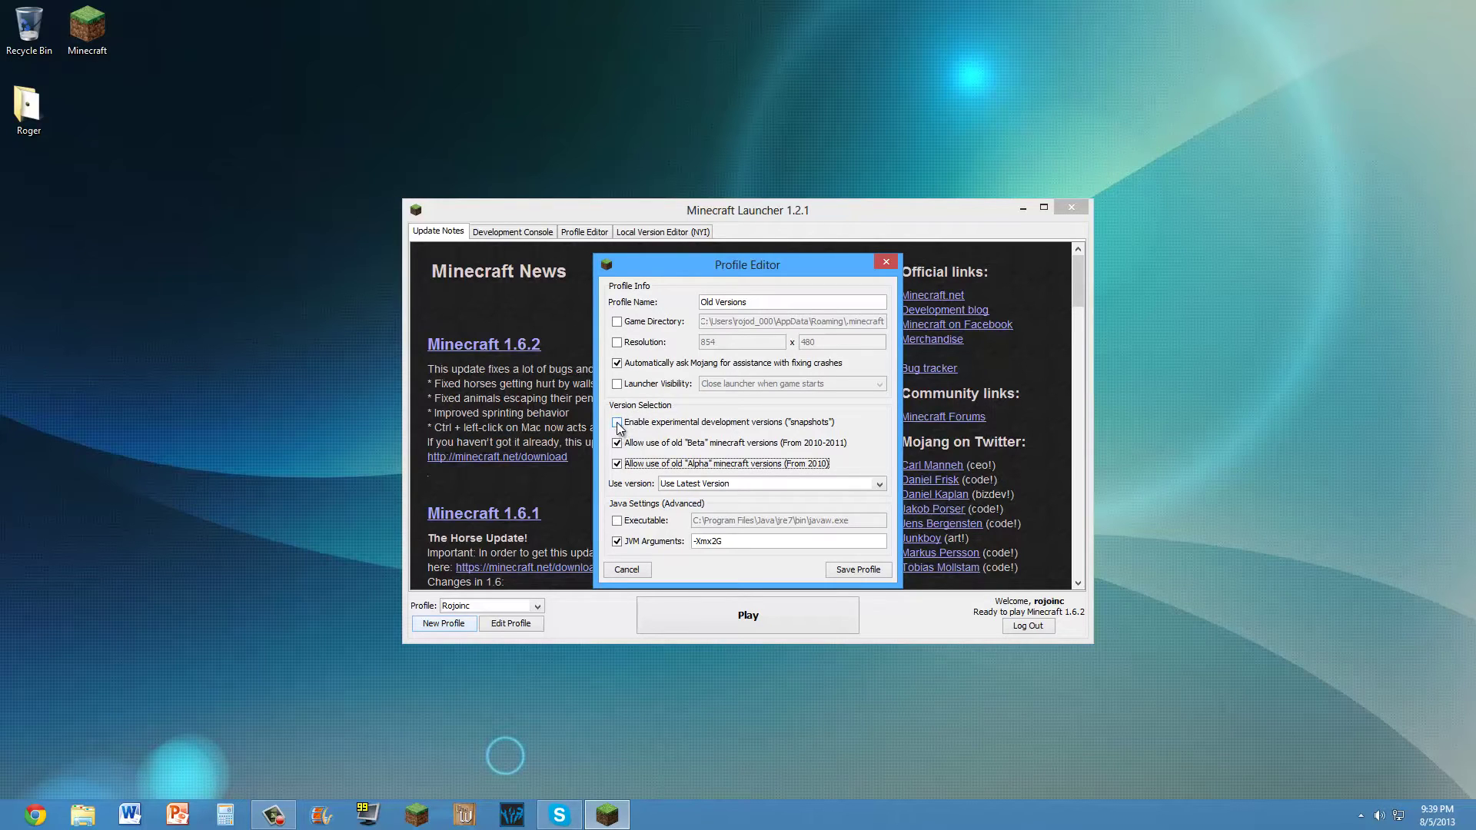
click(618, 428)
click(679, 470)
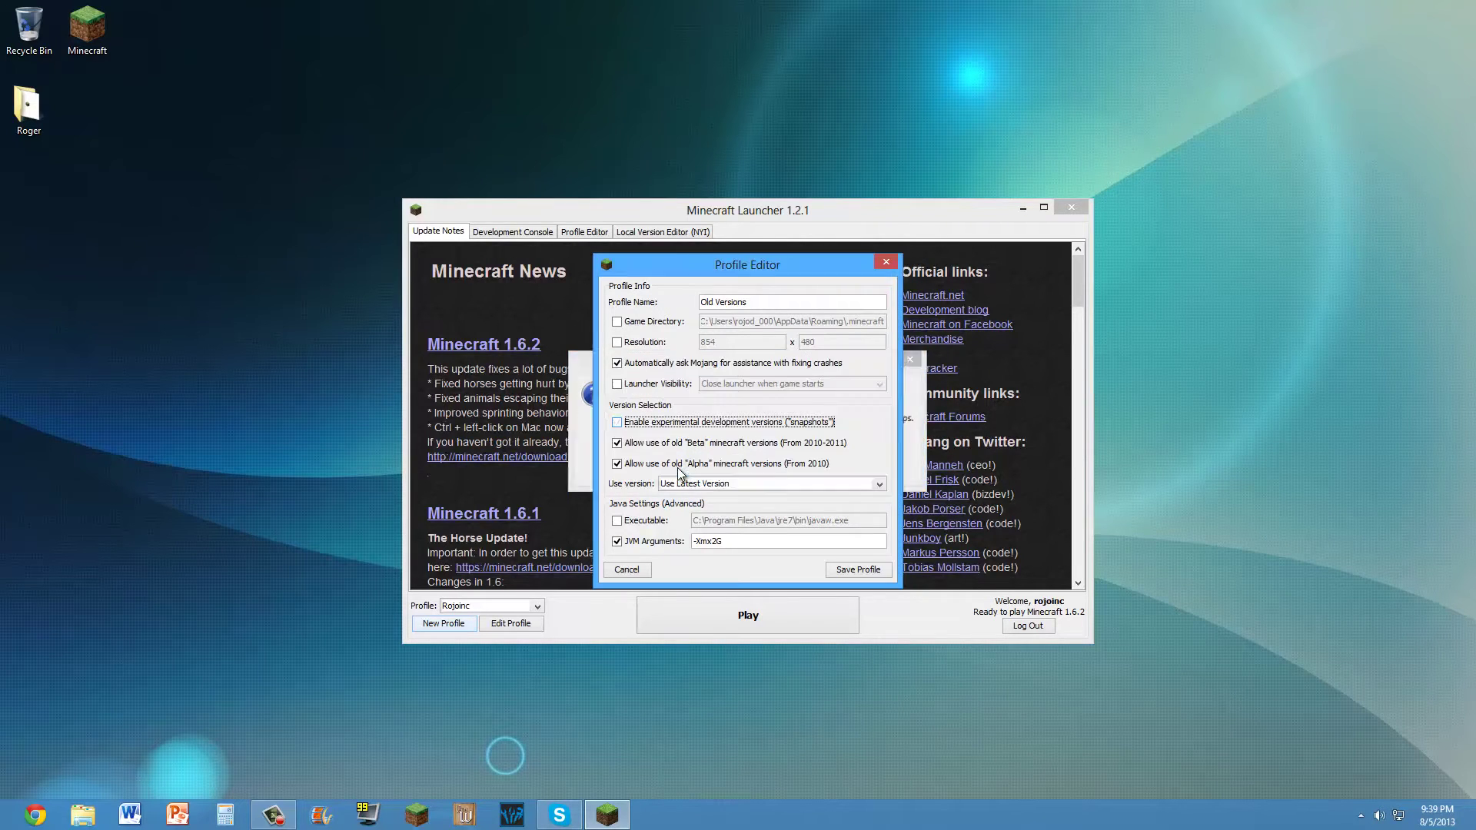
- Set the profile's game version to old-beta b1.0
click(729, 485)
drag(879, 512, 882, 525)
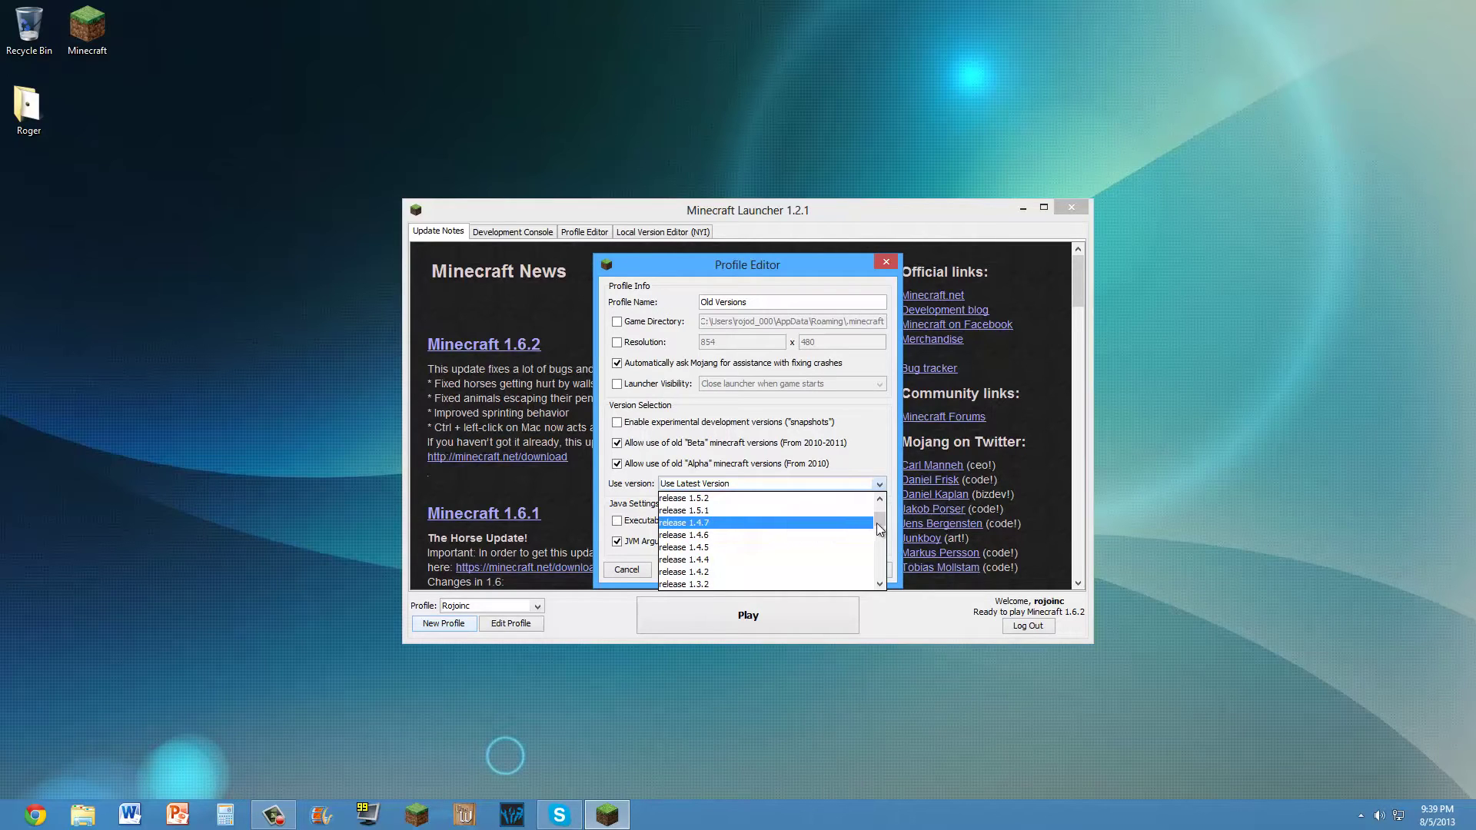
mouse_move(879, 526)
mouse_down()
mouse_move(882, 578)
mouse_move(865, 593)
mouse_up()
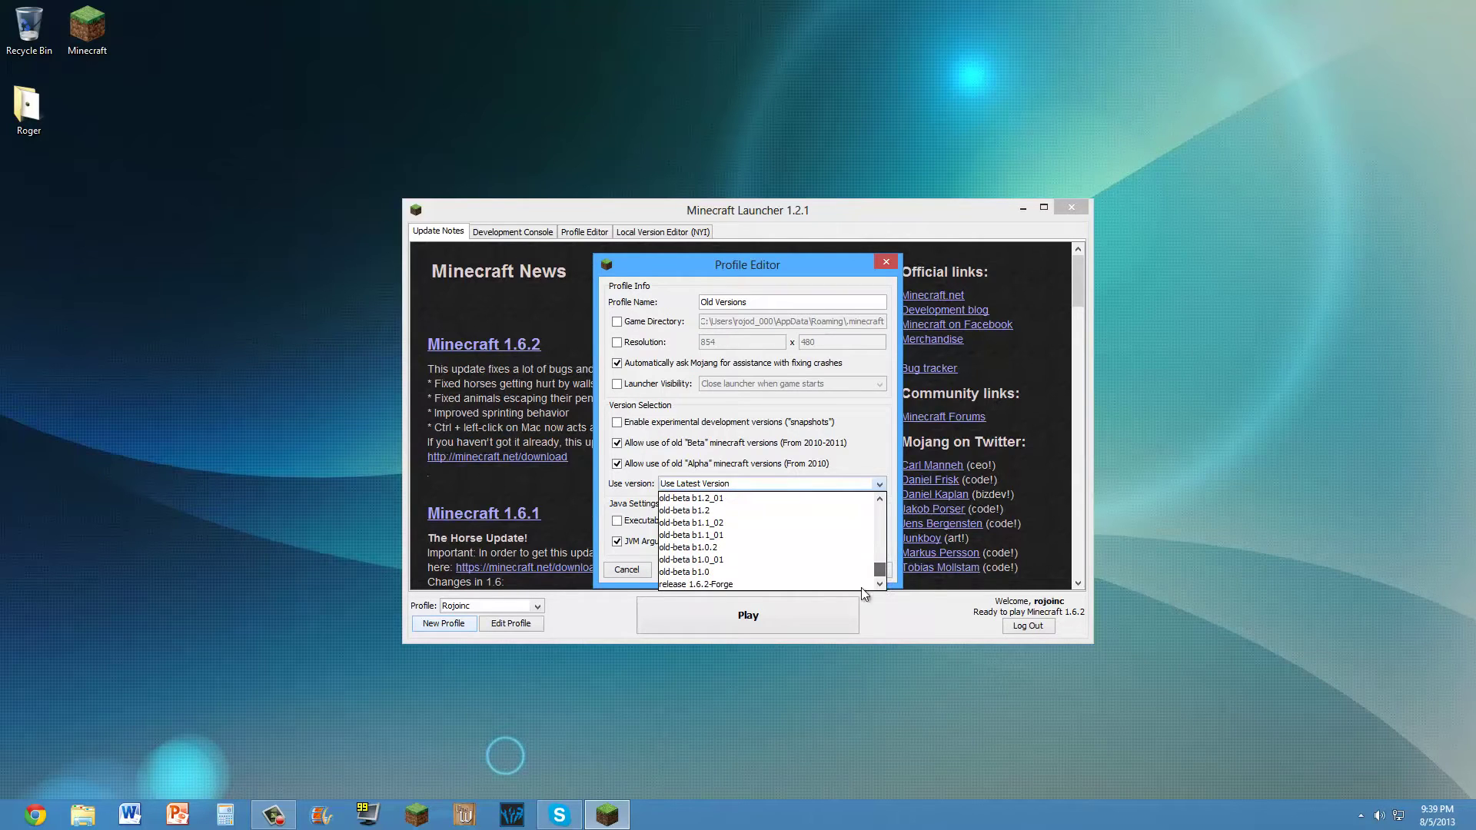
click(723, 573)
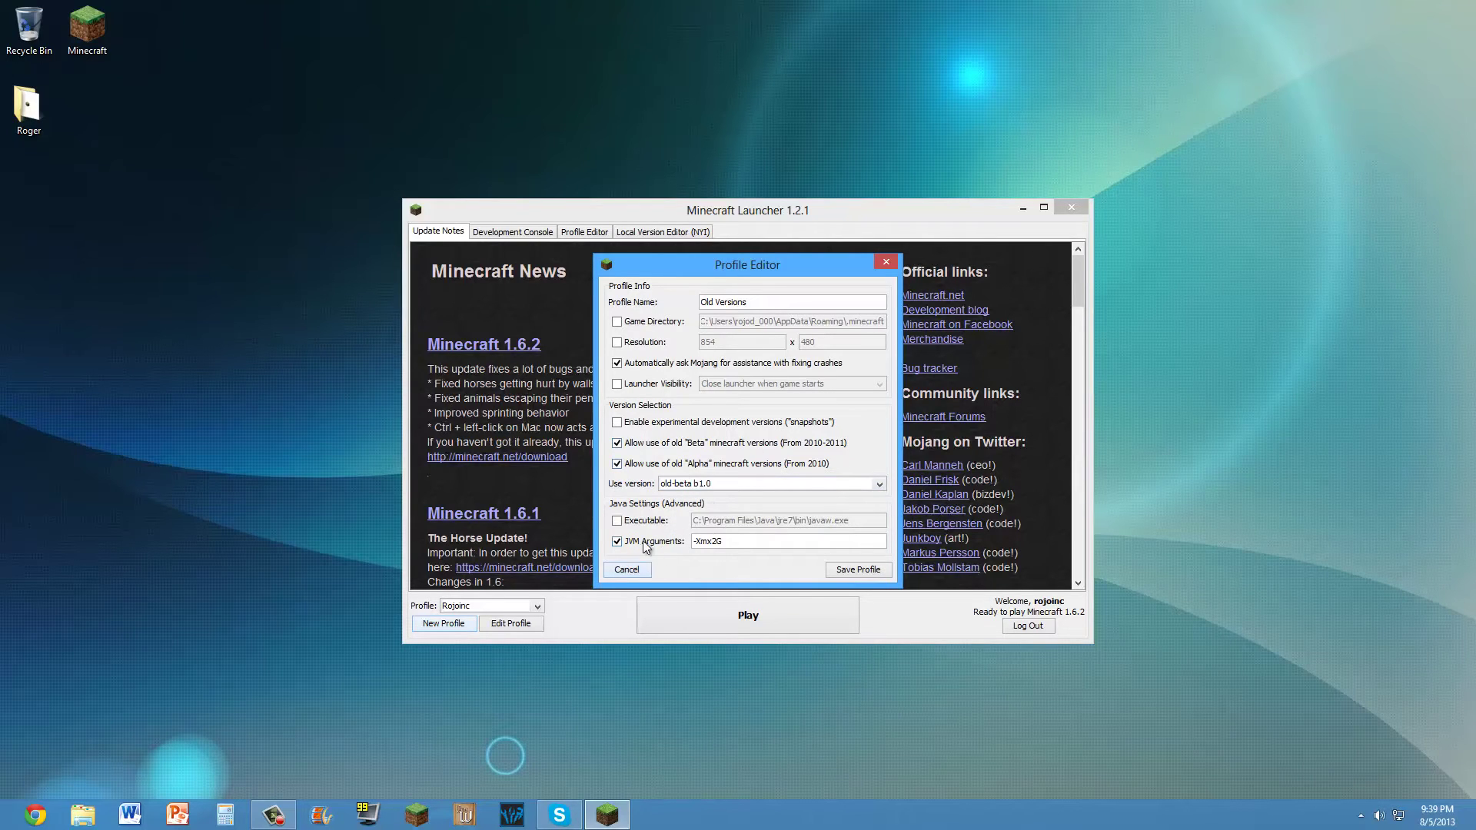
- Save the Old Versions profile, select it and launch Beta 1.0
click(853, 571)
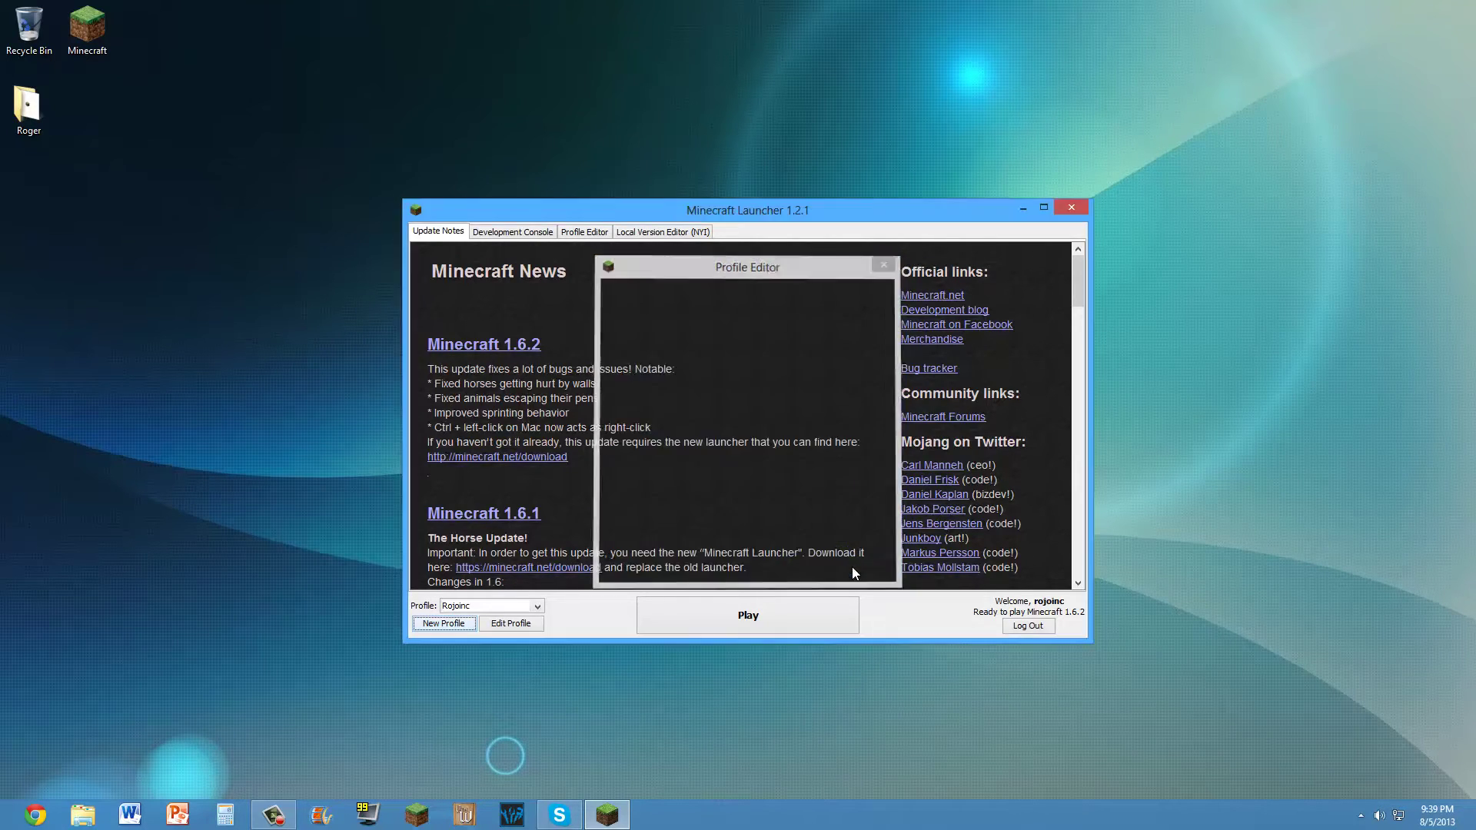
click(521, 608)
click(504, 632)
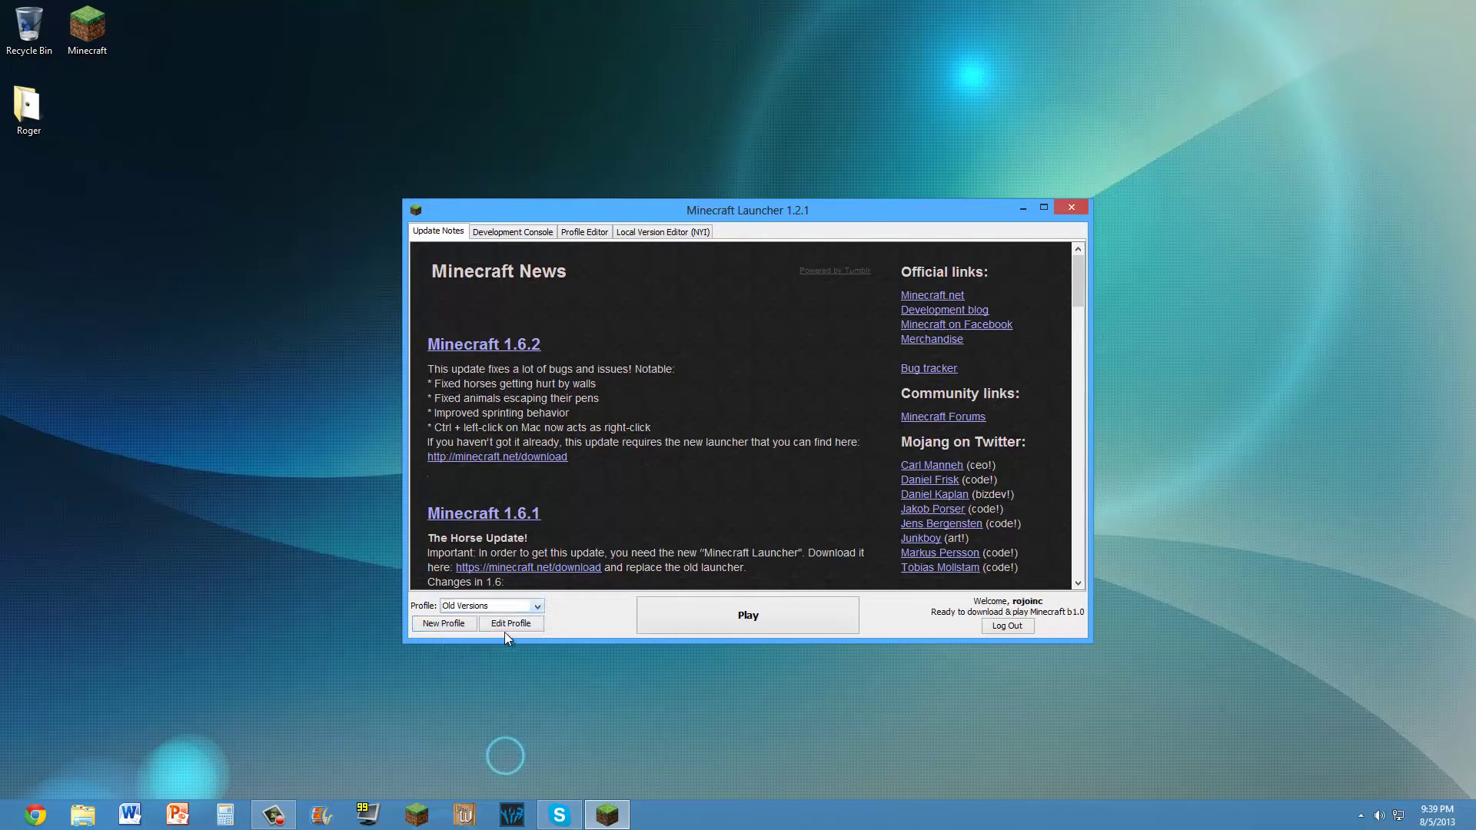
click(744, 607)
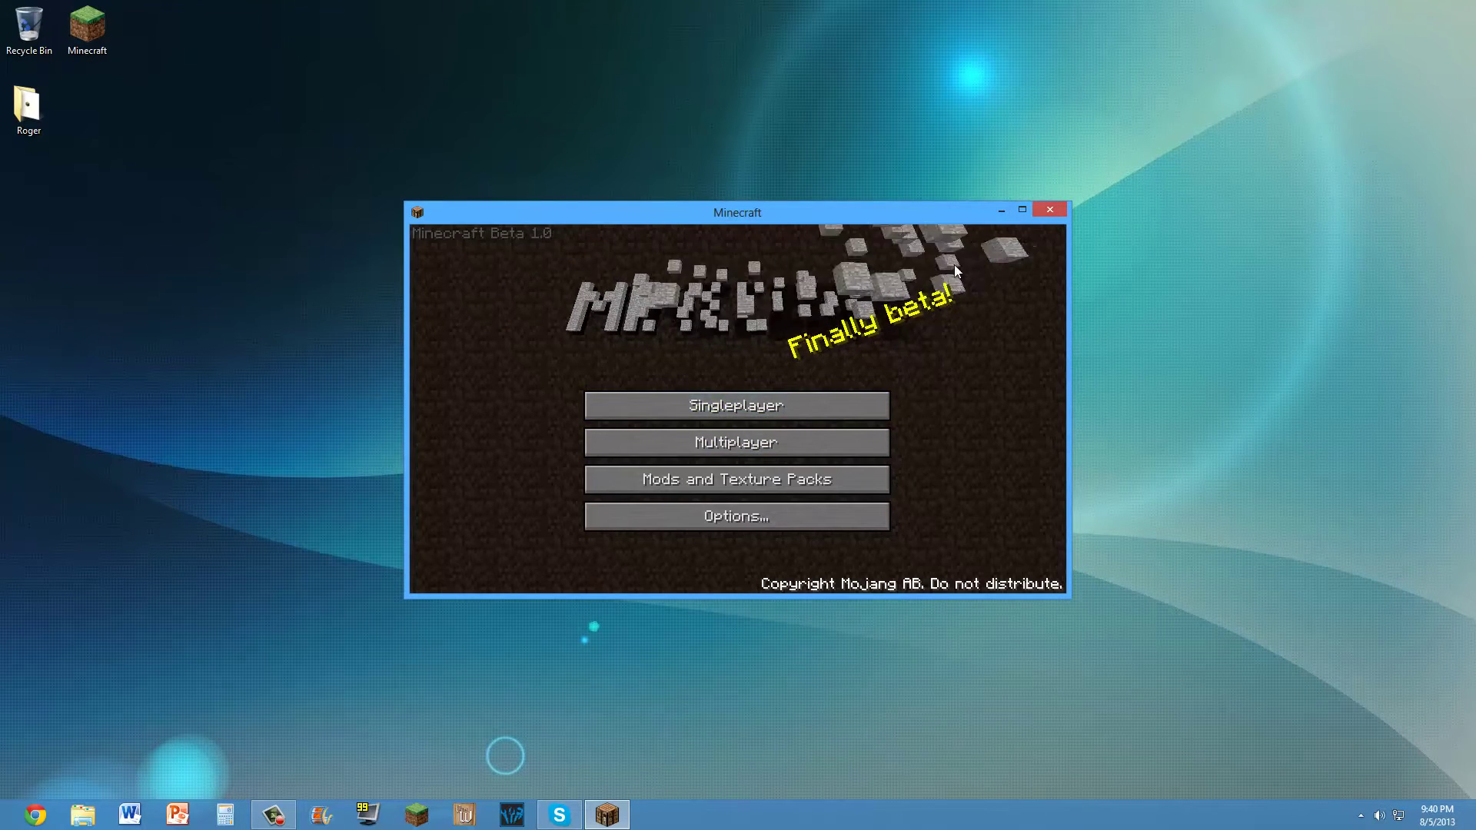
- Maximize the game and create a new singleplayer world in the first slot
click(1021, 209)
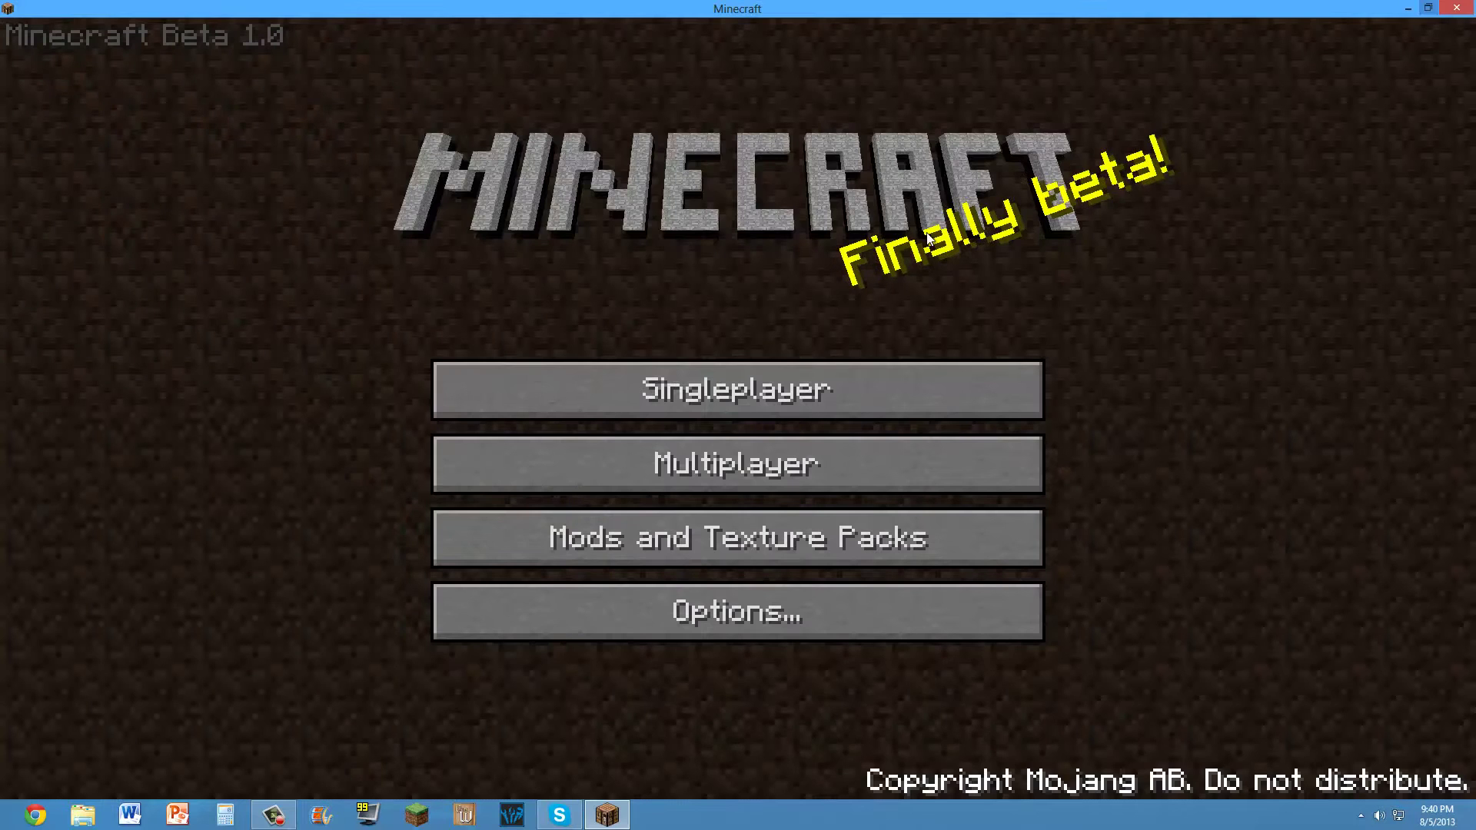
click(636, 396)
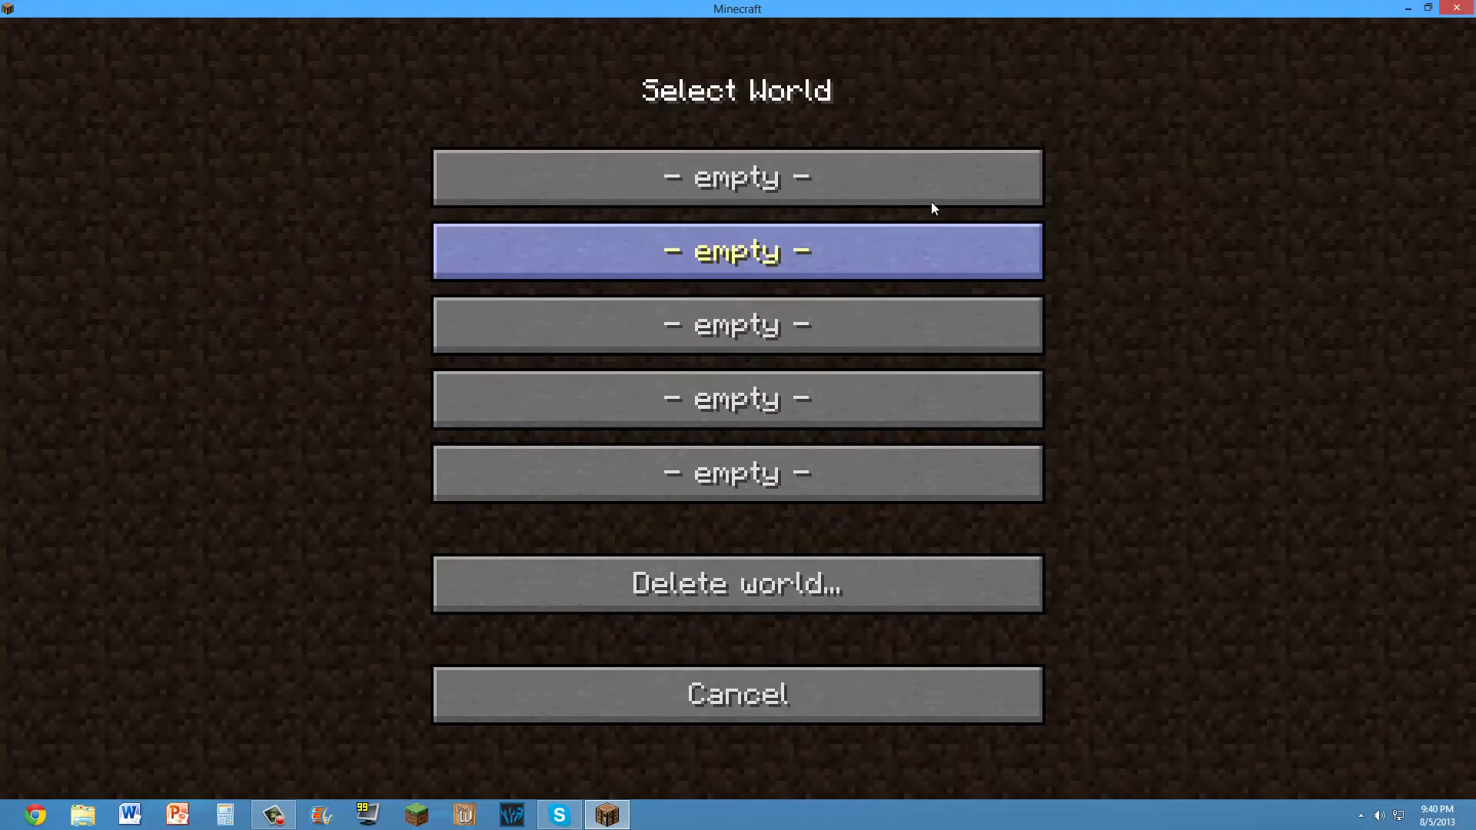
click(845, 177)
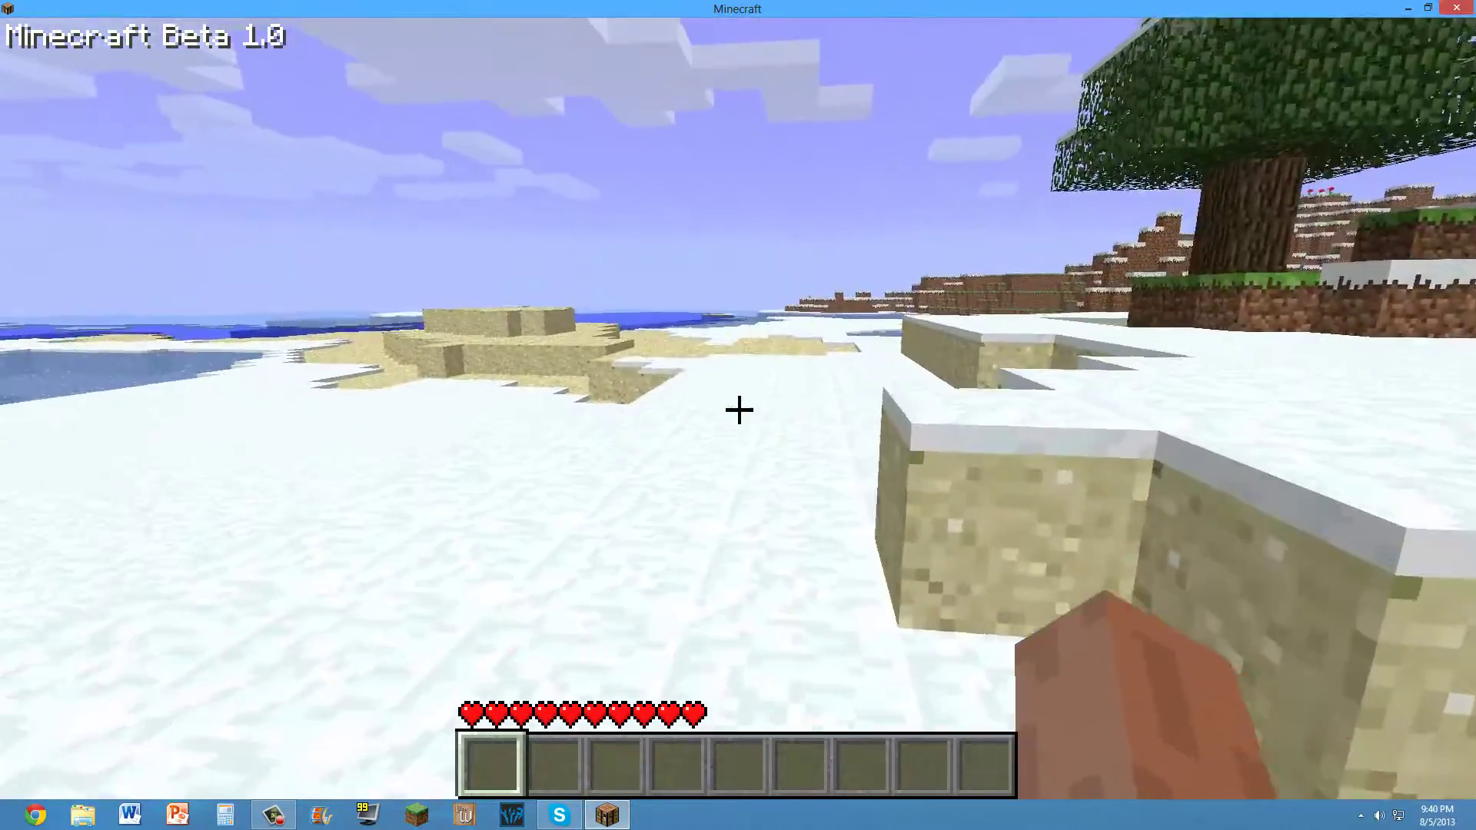
- Walk to the nearby tree and punch out several wood logs
key(w)
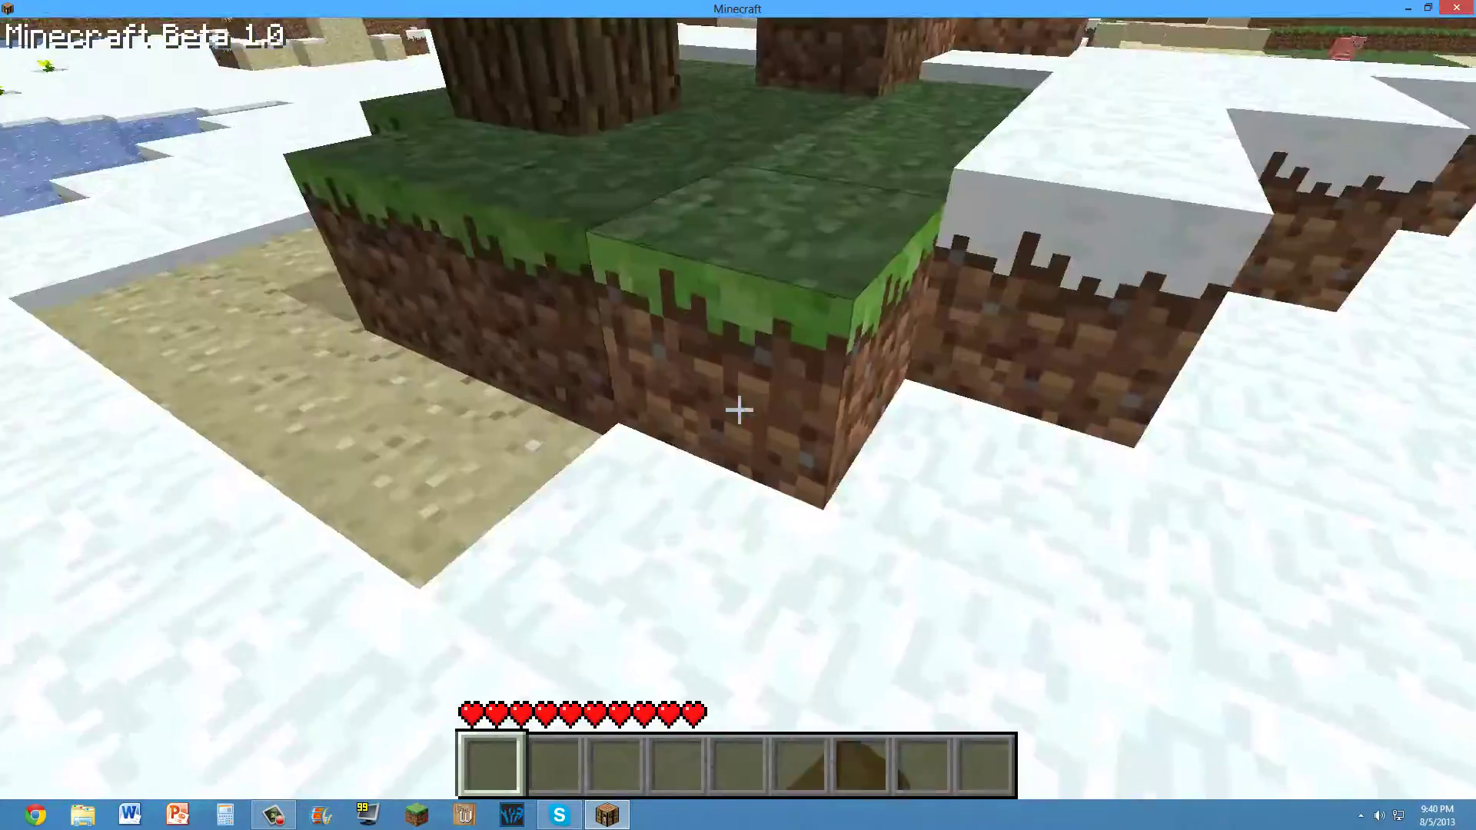
key(w)
click(738, 409)
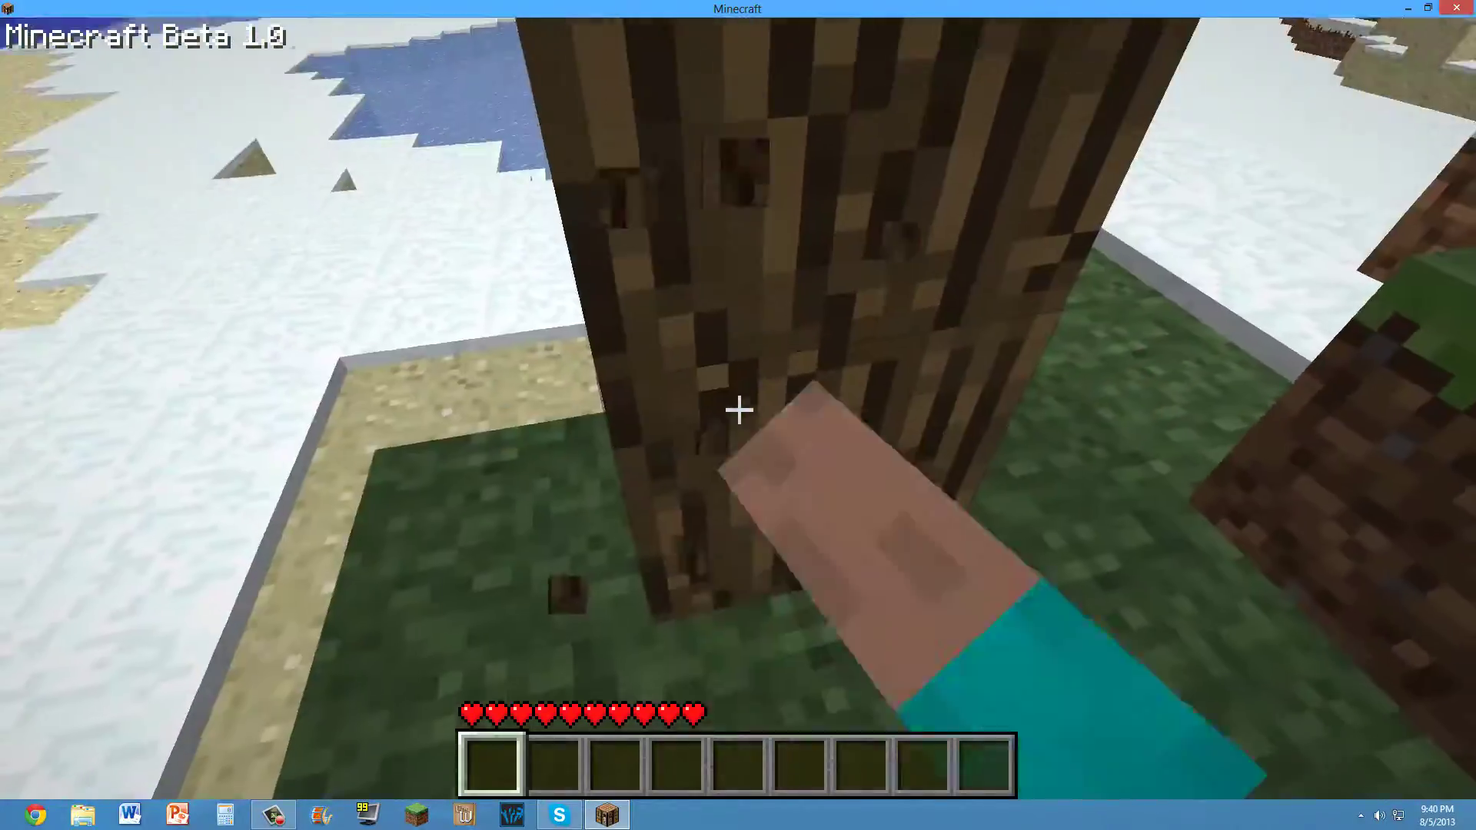
click(738, 410)
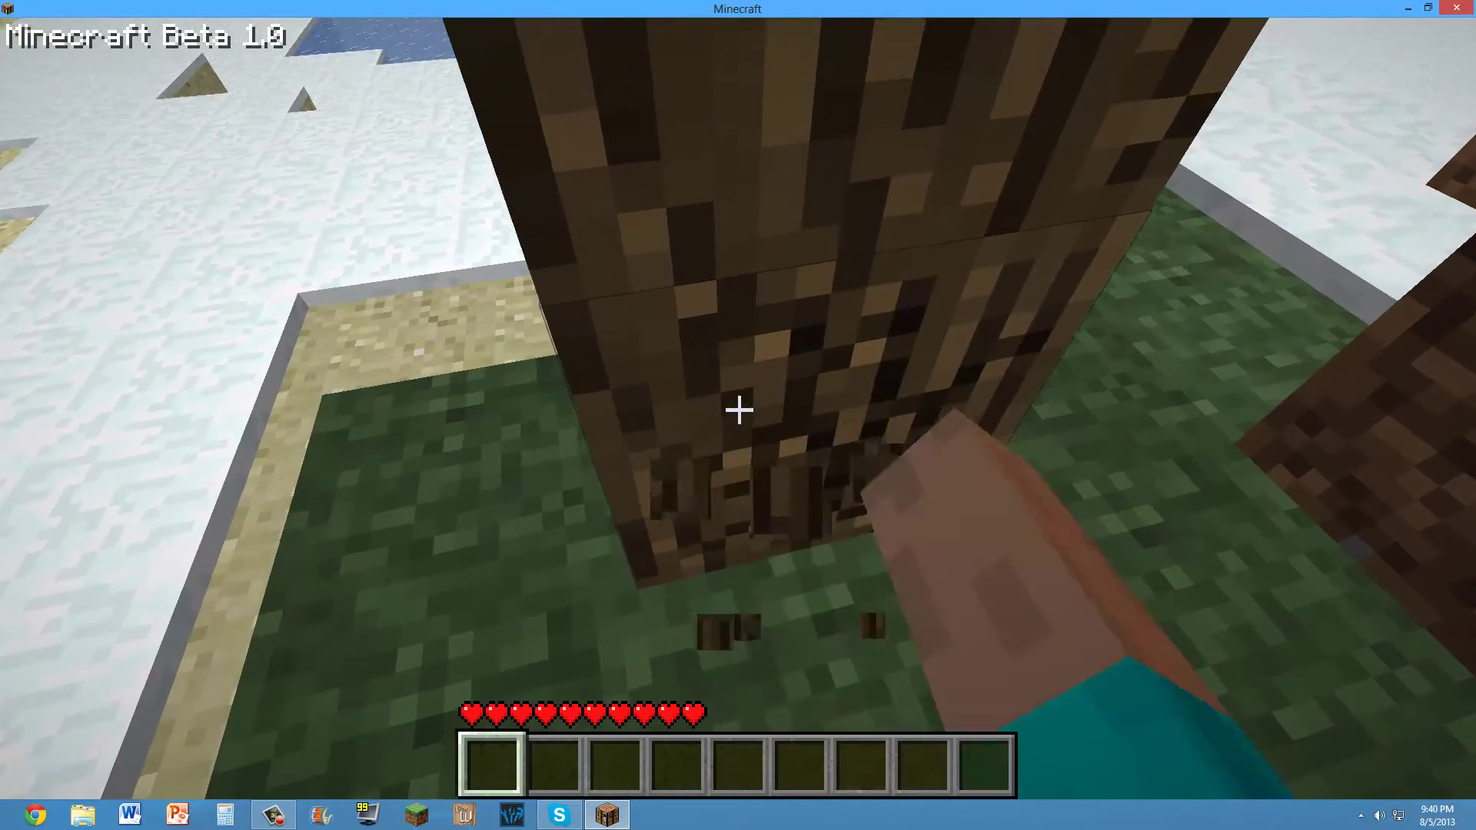
click(739, 410)
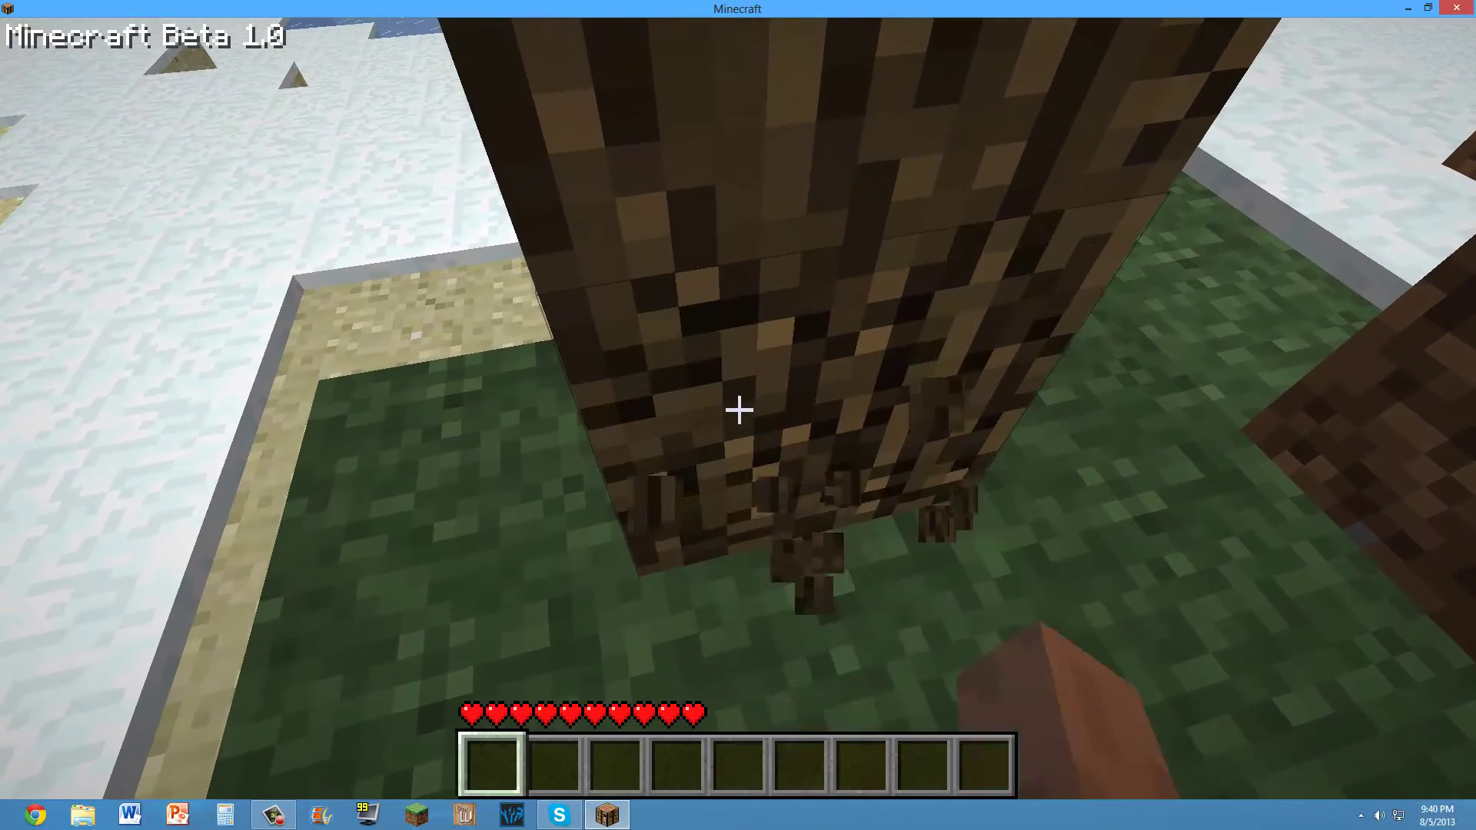
key(F5)
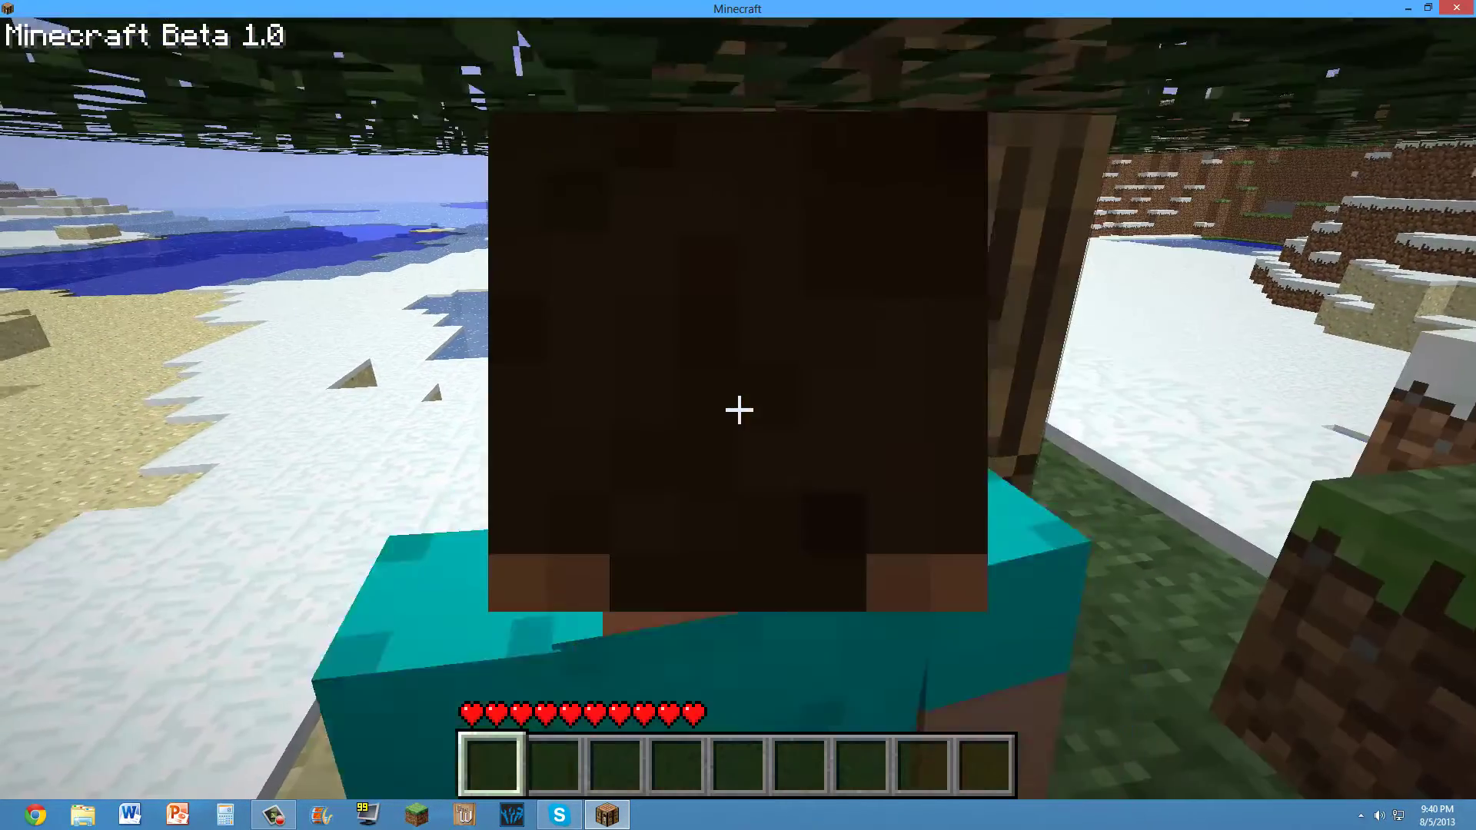
key(F5)
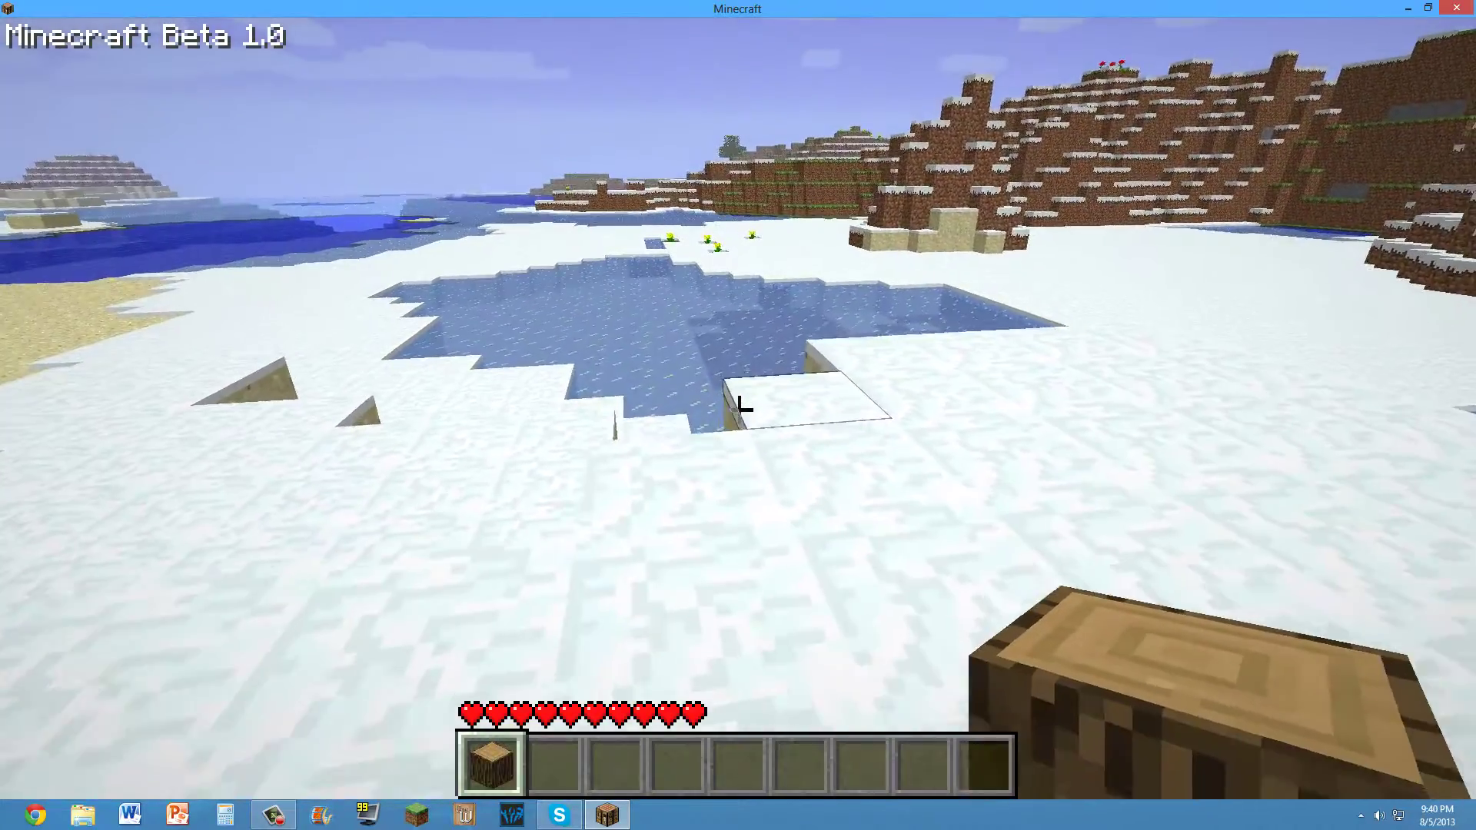
key(F5)
key(F5)
key(F5)
key(F5)
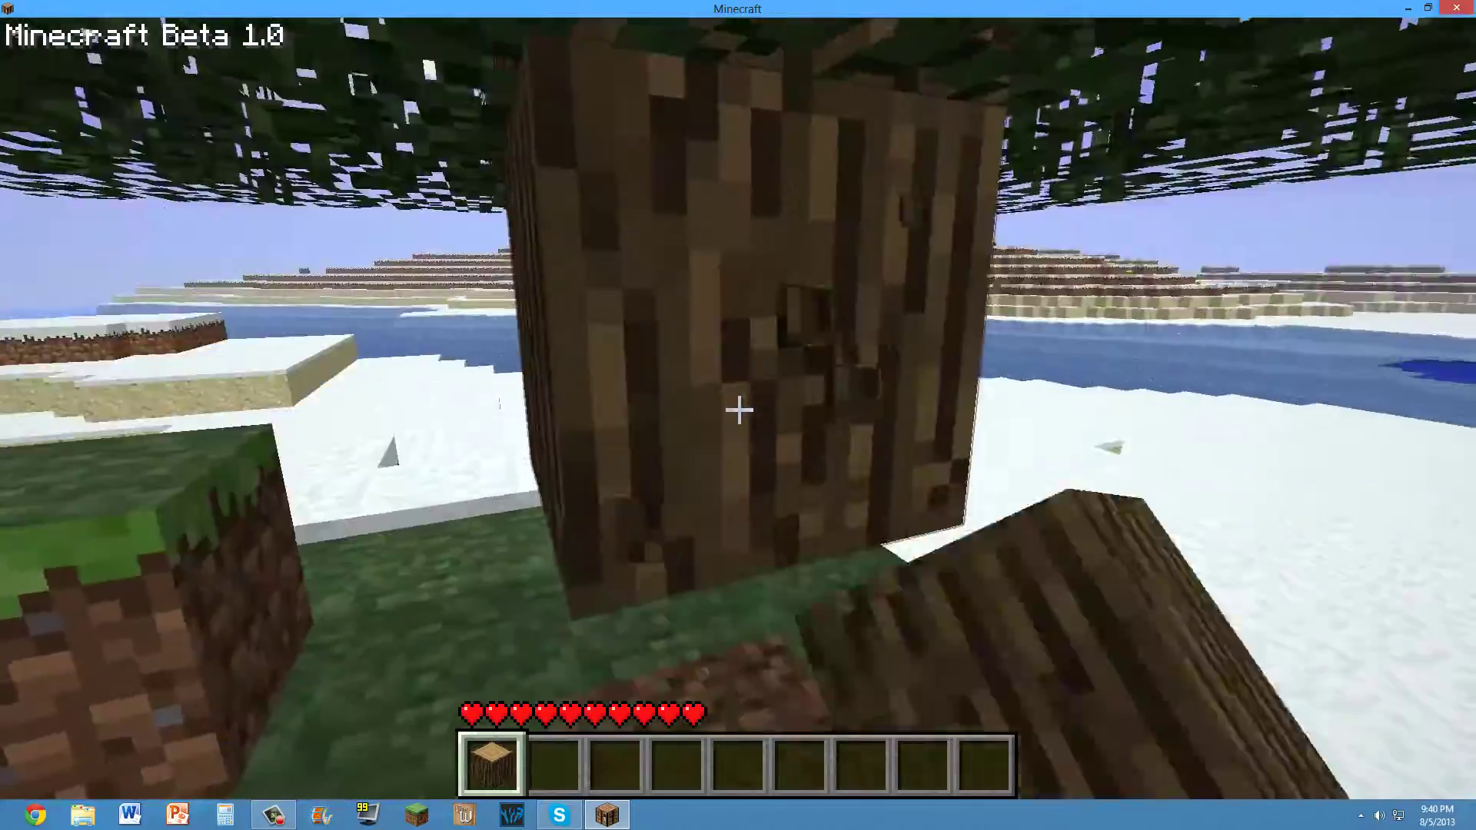
key(w)
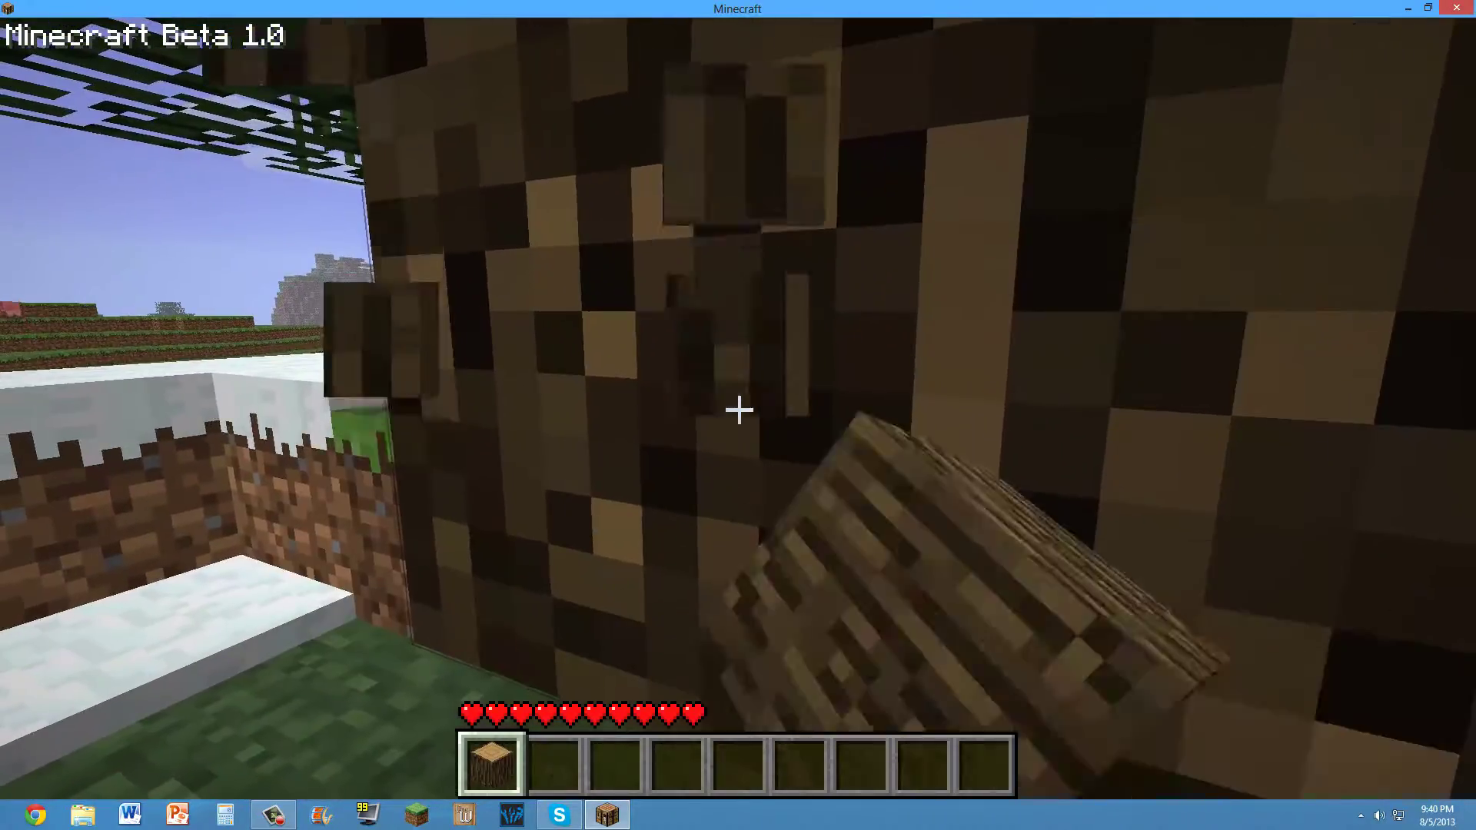
click(738, 409)
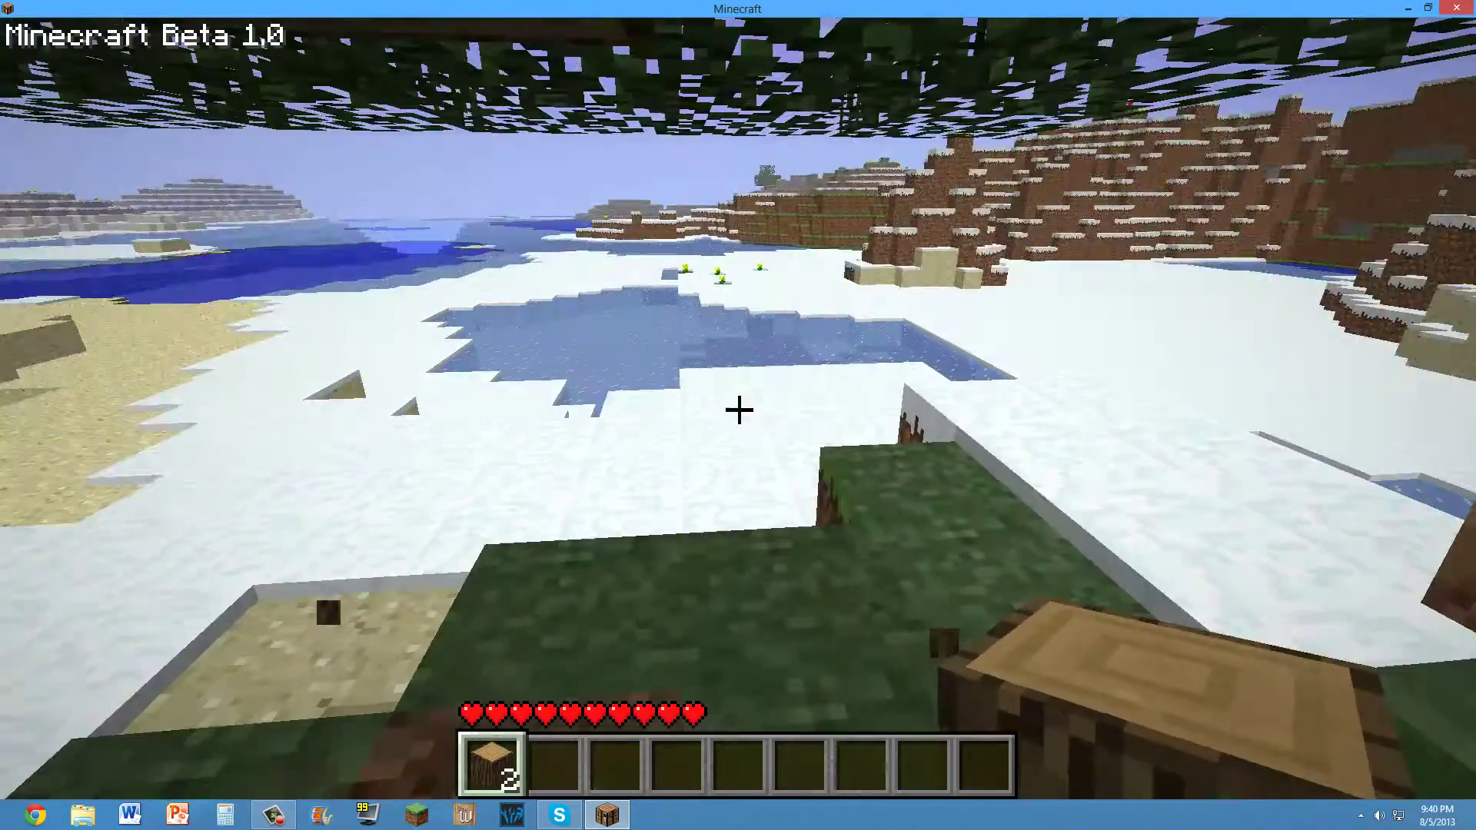
- Craft all the logs into a stack of 8 wooden planks in the inventory
key(e)
click(515, 607)
click(761, 258)
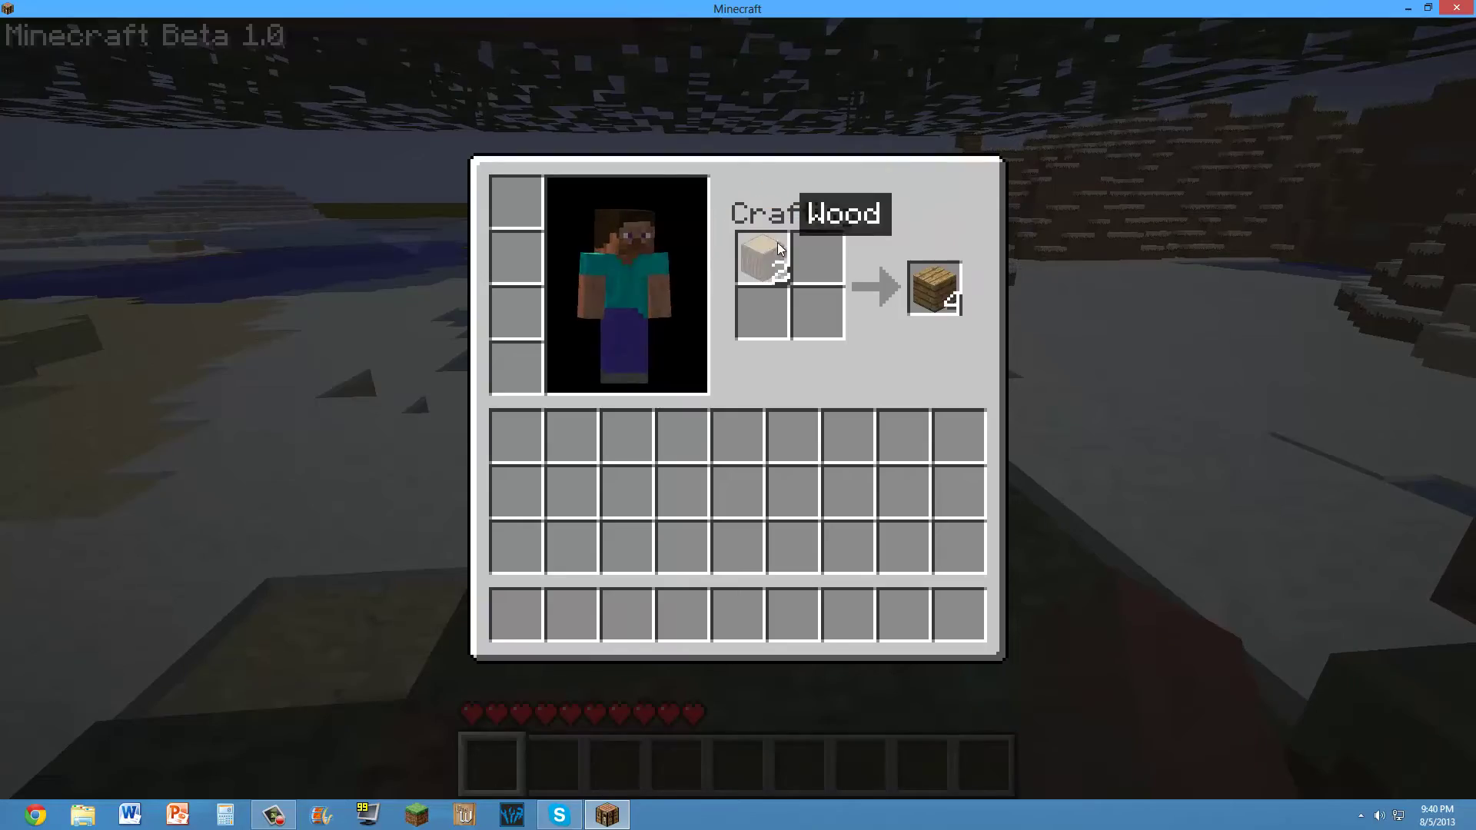
click(917, 280)
key(e)
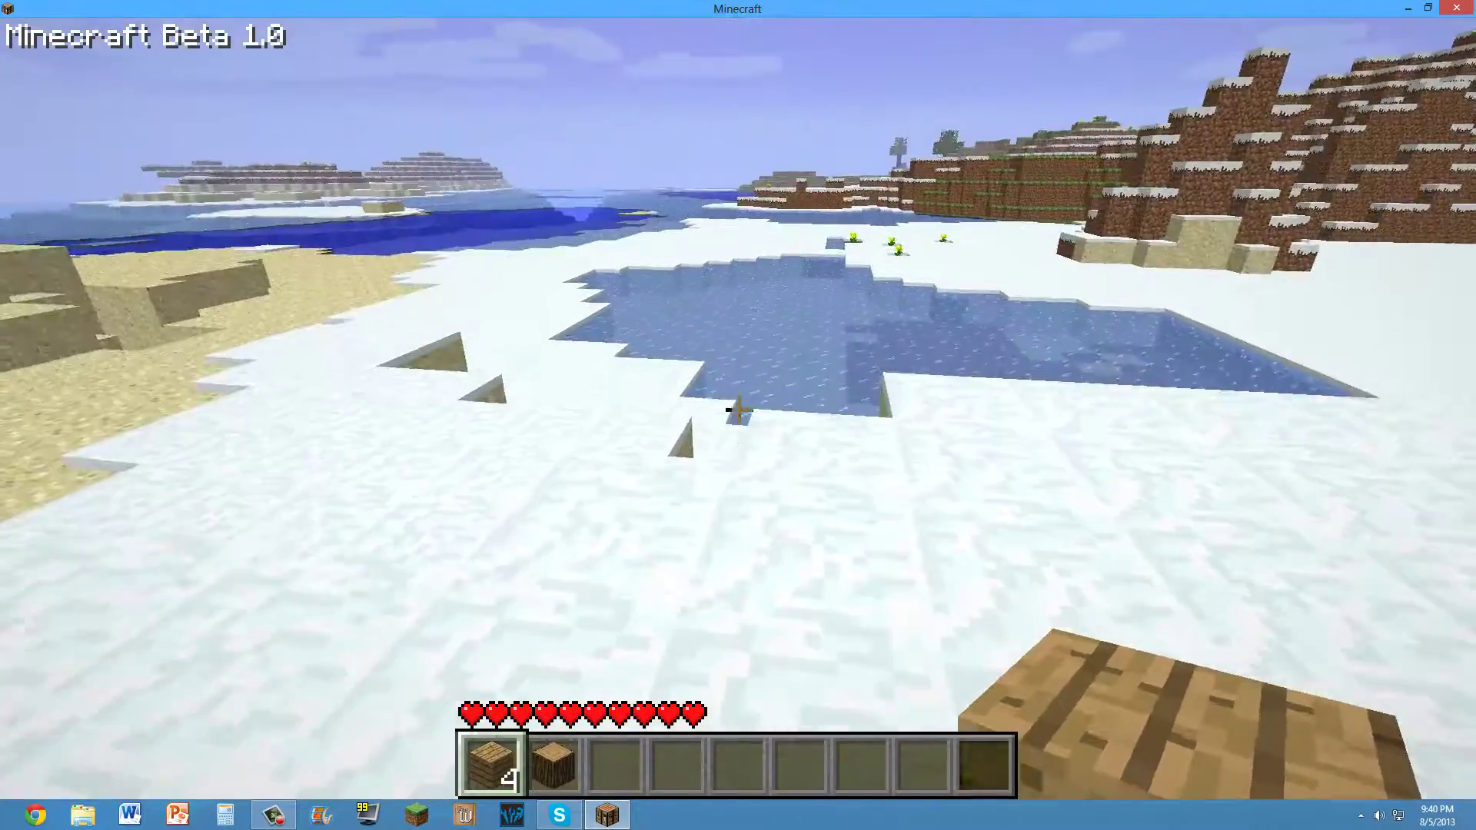
key(e)
click(573, 612)
click(761, 257)
click(934, 284)
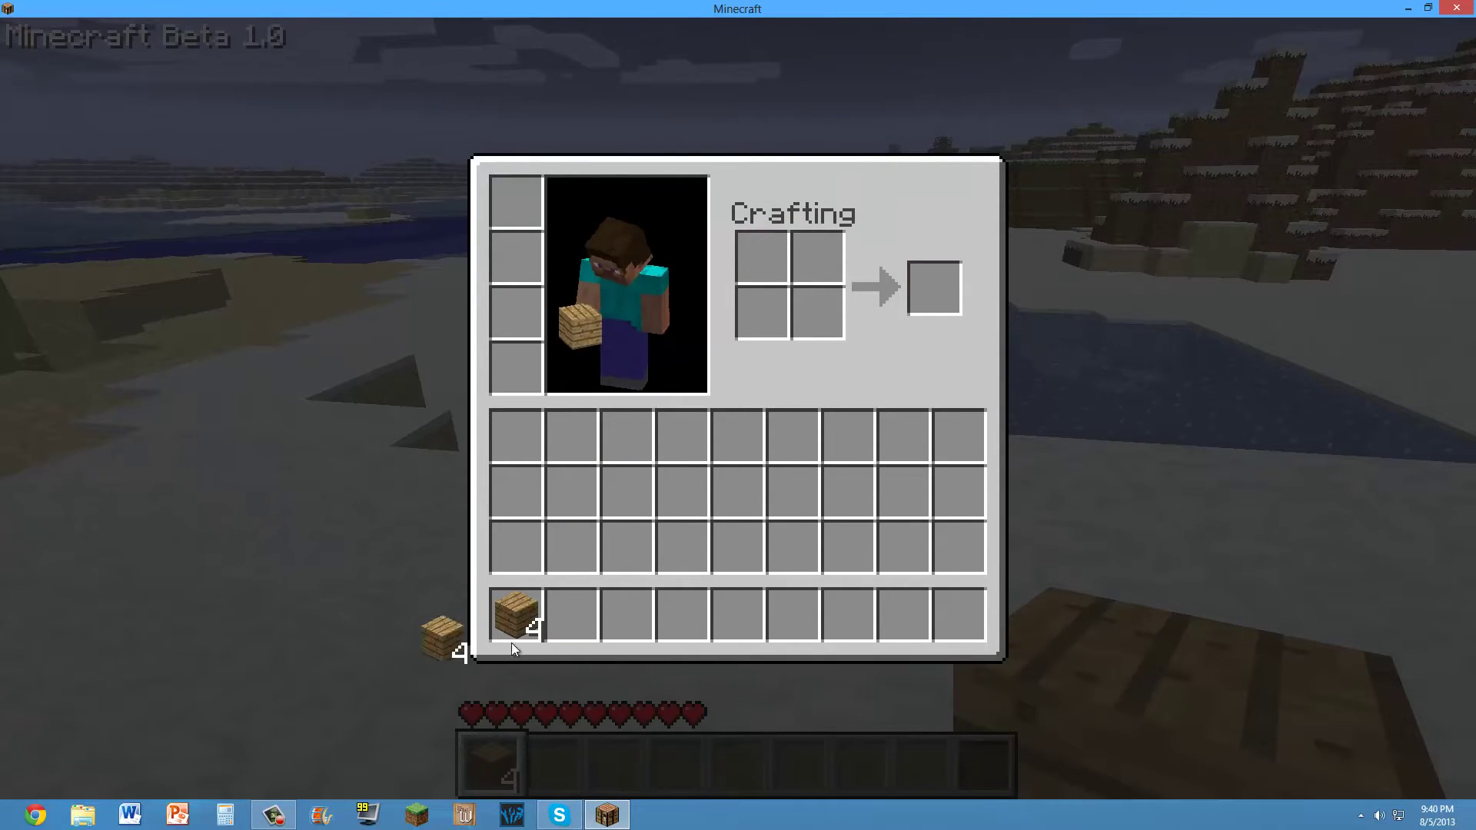
click(508, 618)
click(505, 615)
click(515, 436)
key(e)
key(e)
- Craft a workbench from four planks and store it in hotbar slot 9
click(517, 435)
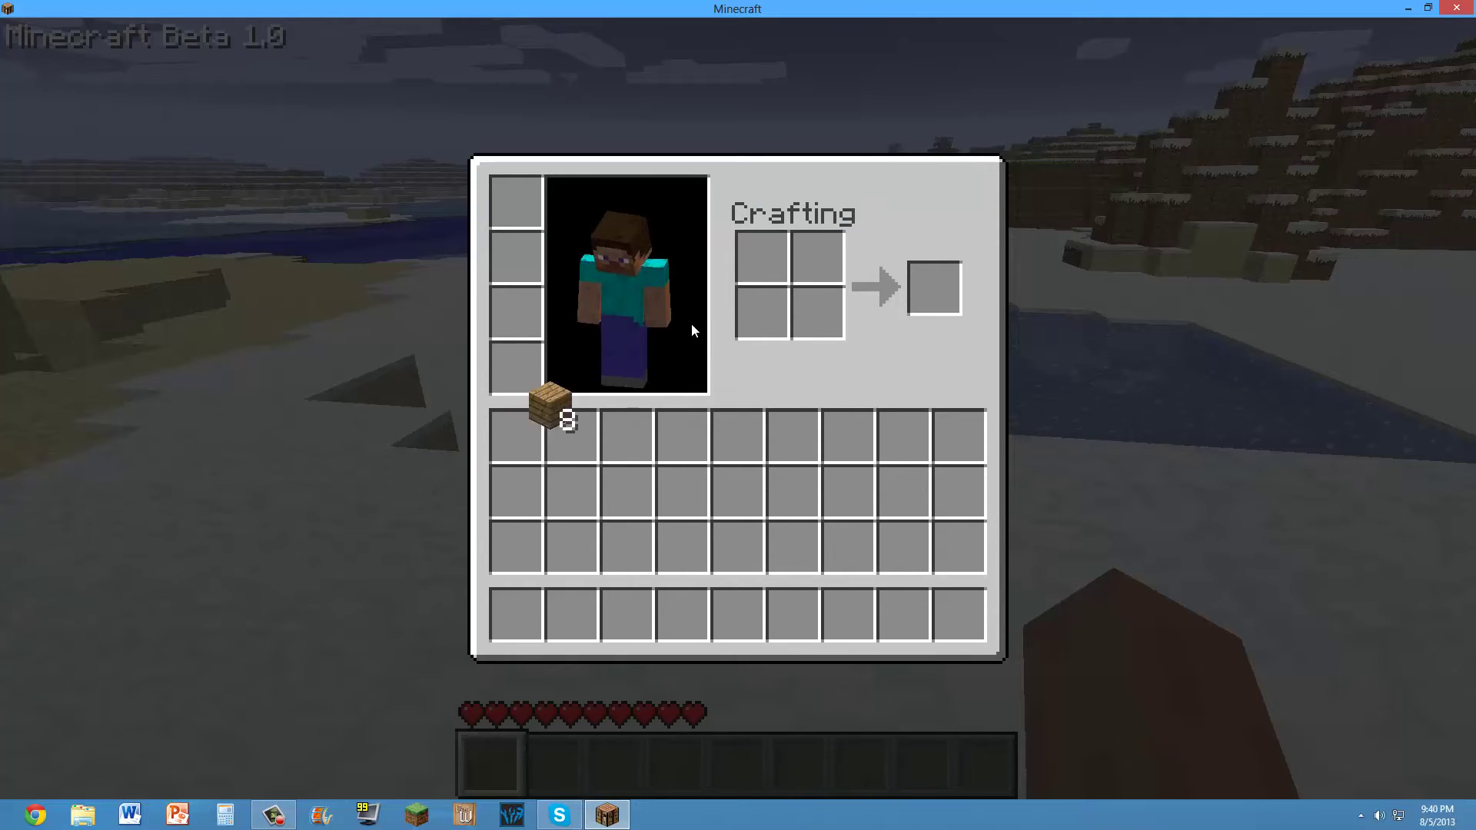
right_click(757, 266)
right_click(817, 258)
right_click(761, 313)
right_click(817, 314)
click(511, 440)
click(934, 288)
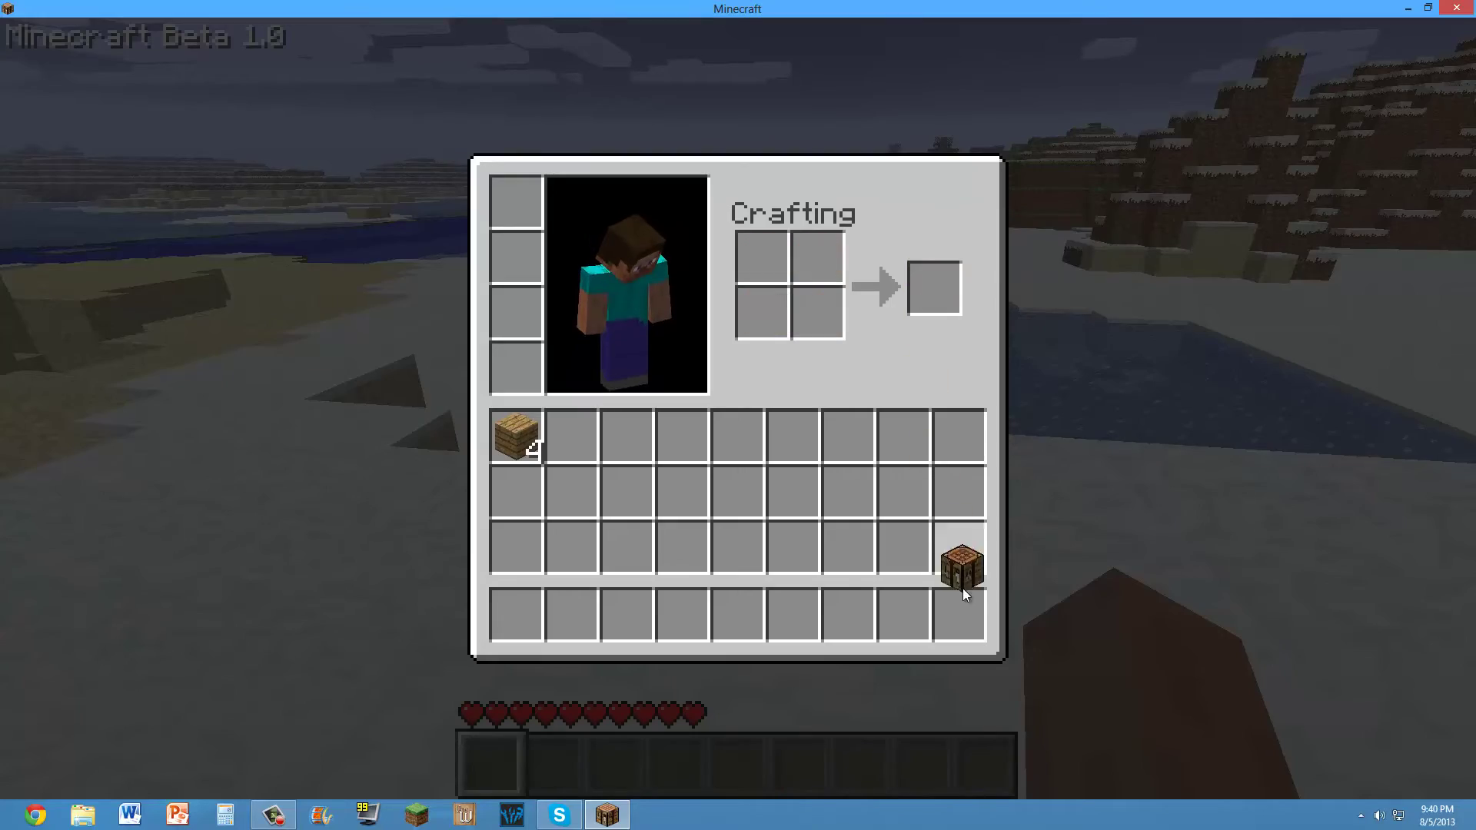
click(957, 613)
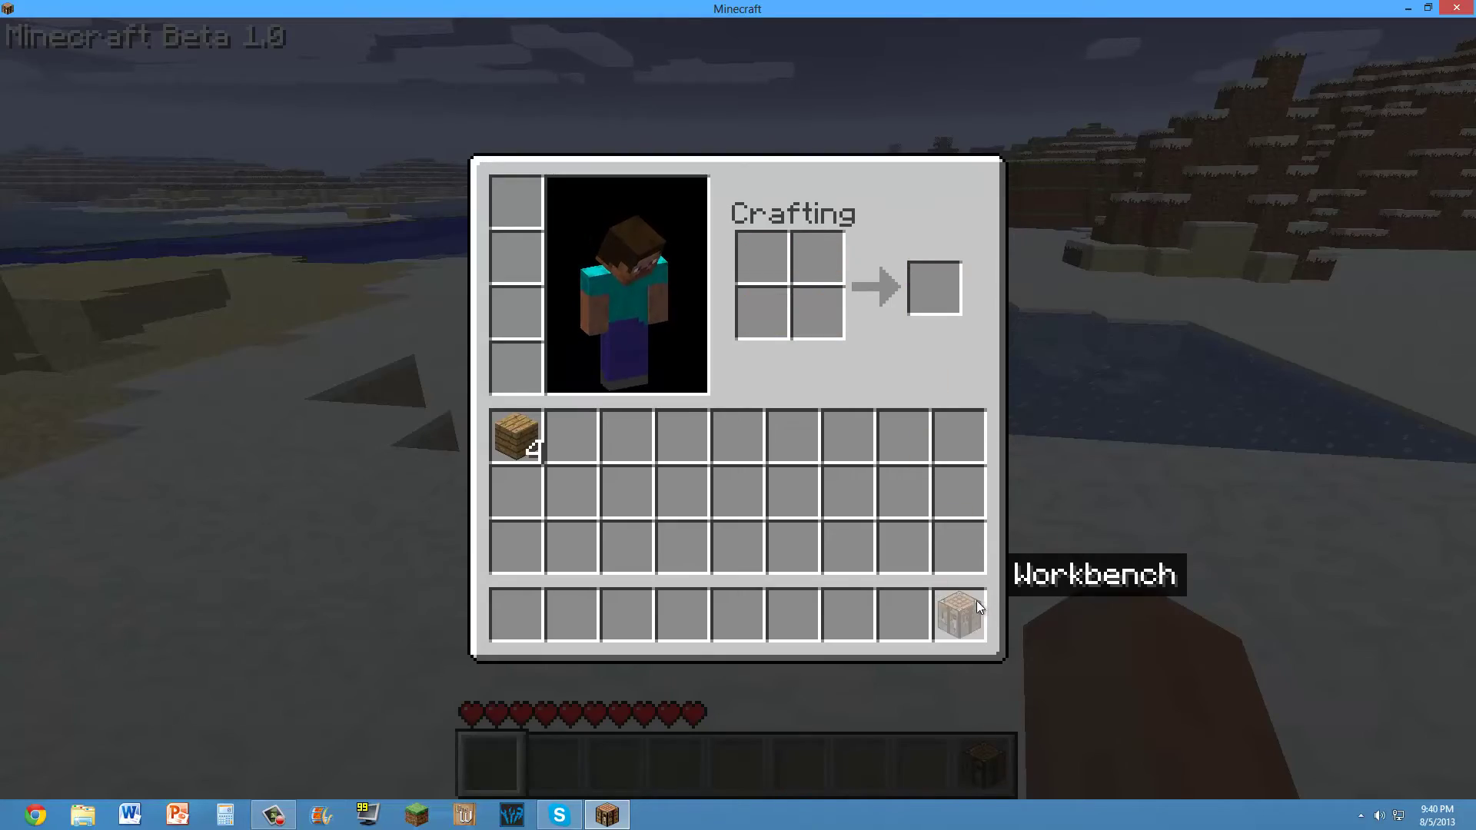
- Place the workbench on the snow and craft four sticks in its 3x3 grid
key(e)
key(9)
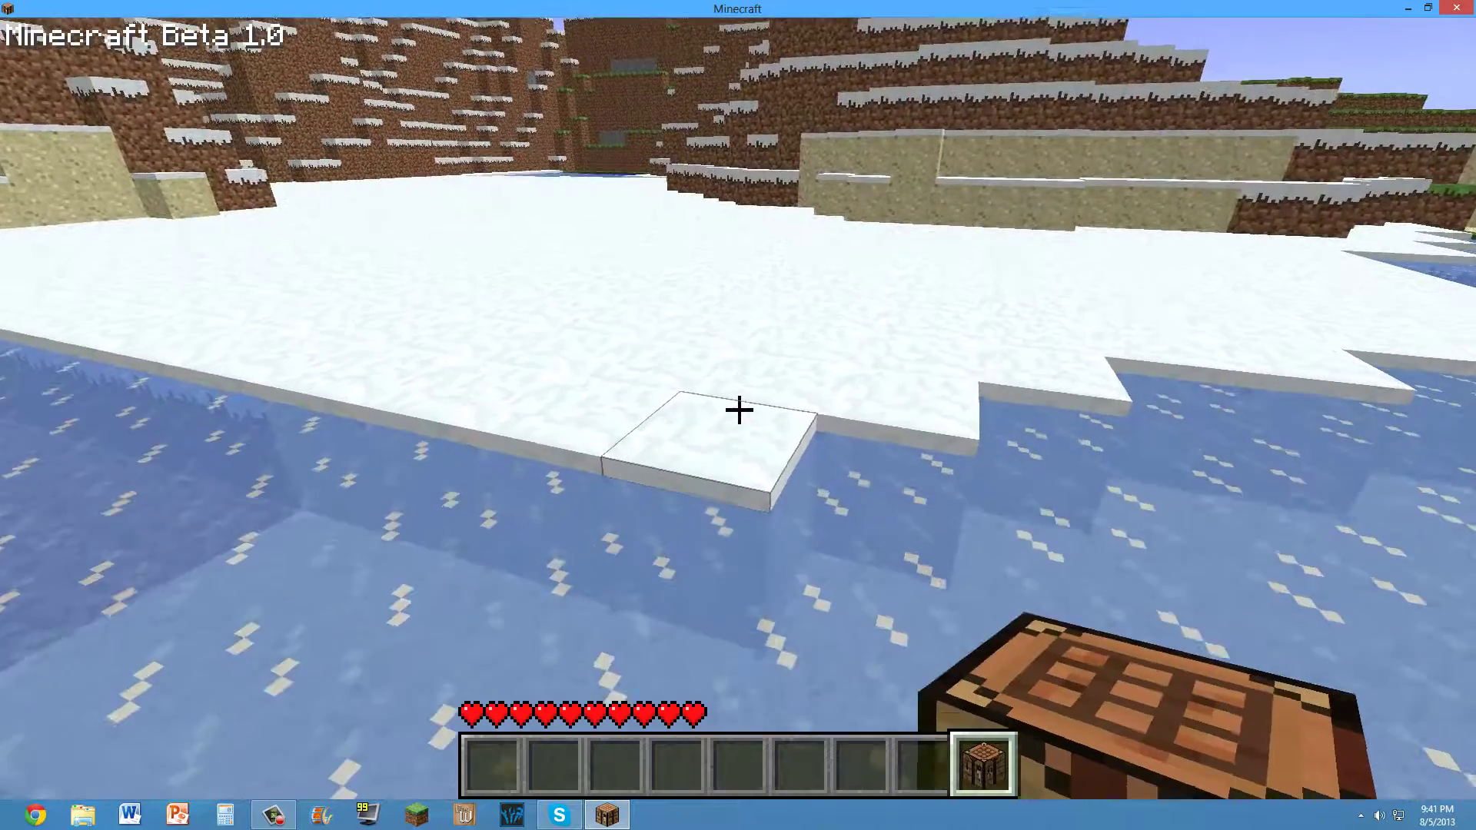
right_click(737, 408)
right_click(738, 408)
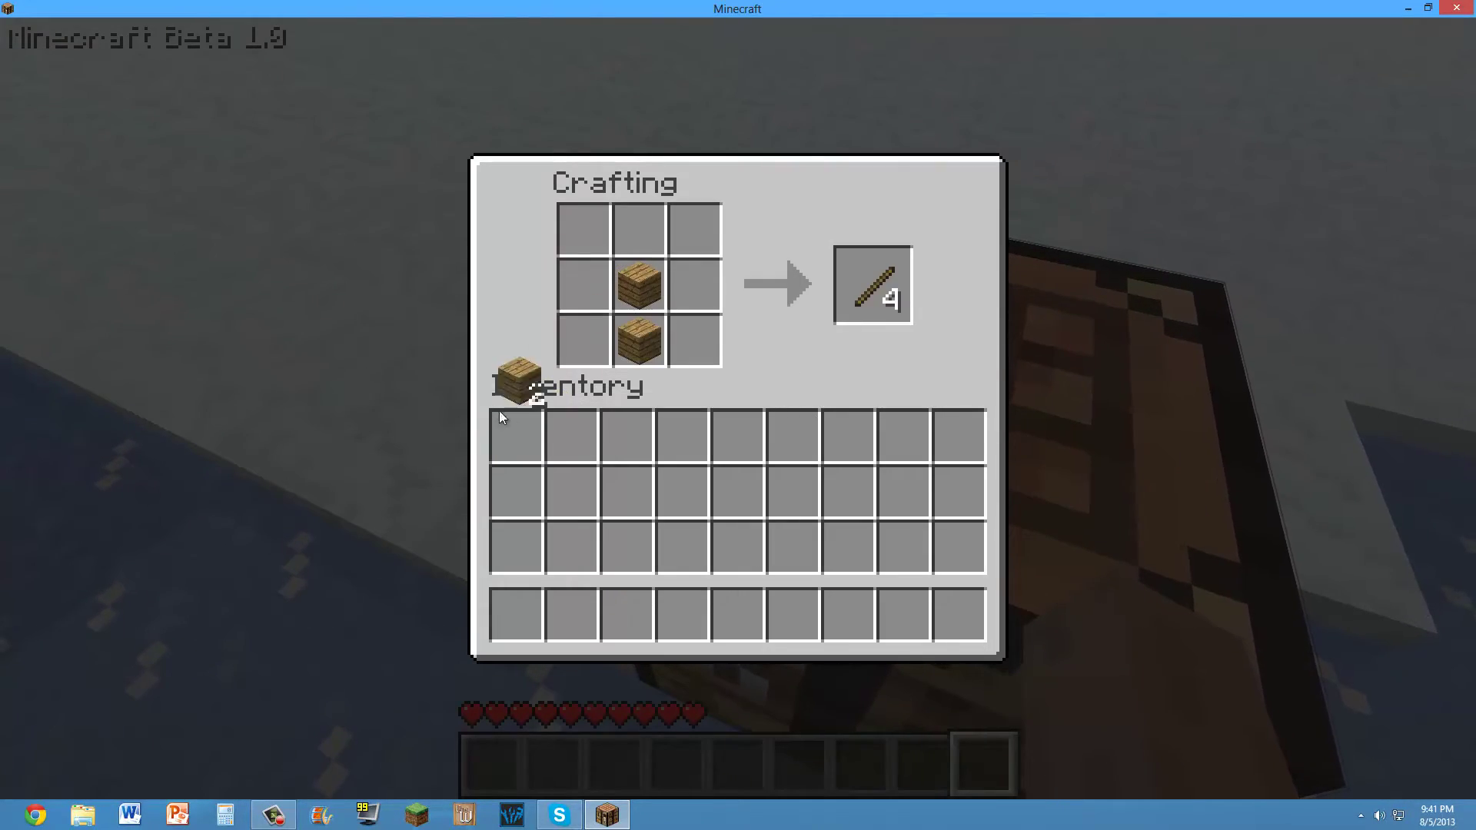
click(873, 297)
click(563, 457)
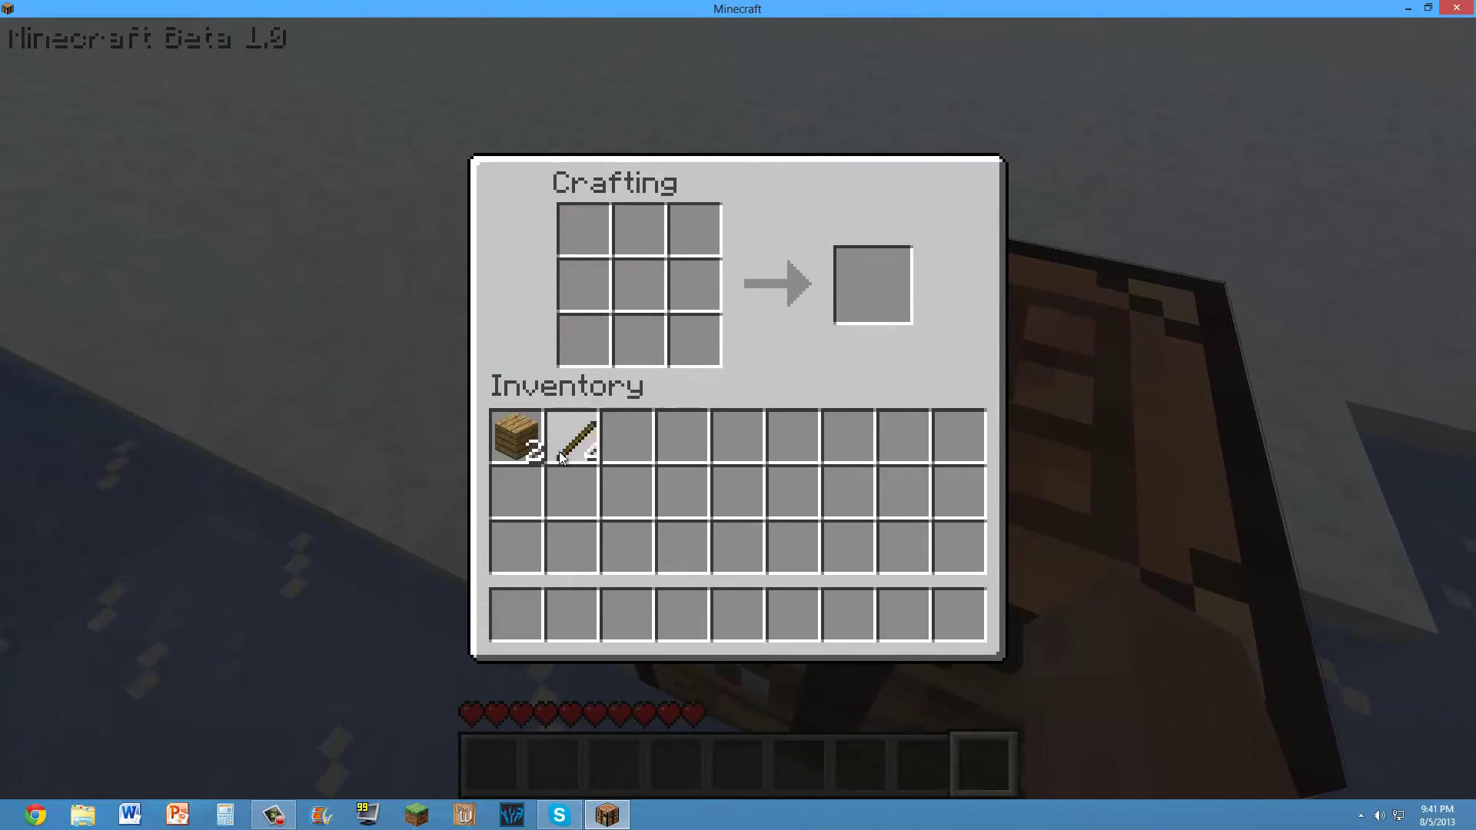
key(e)
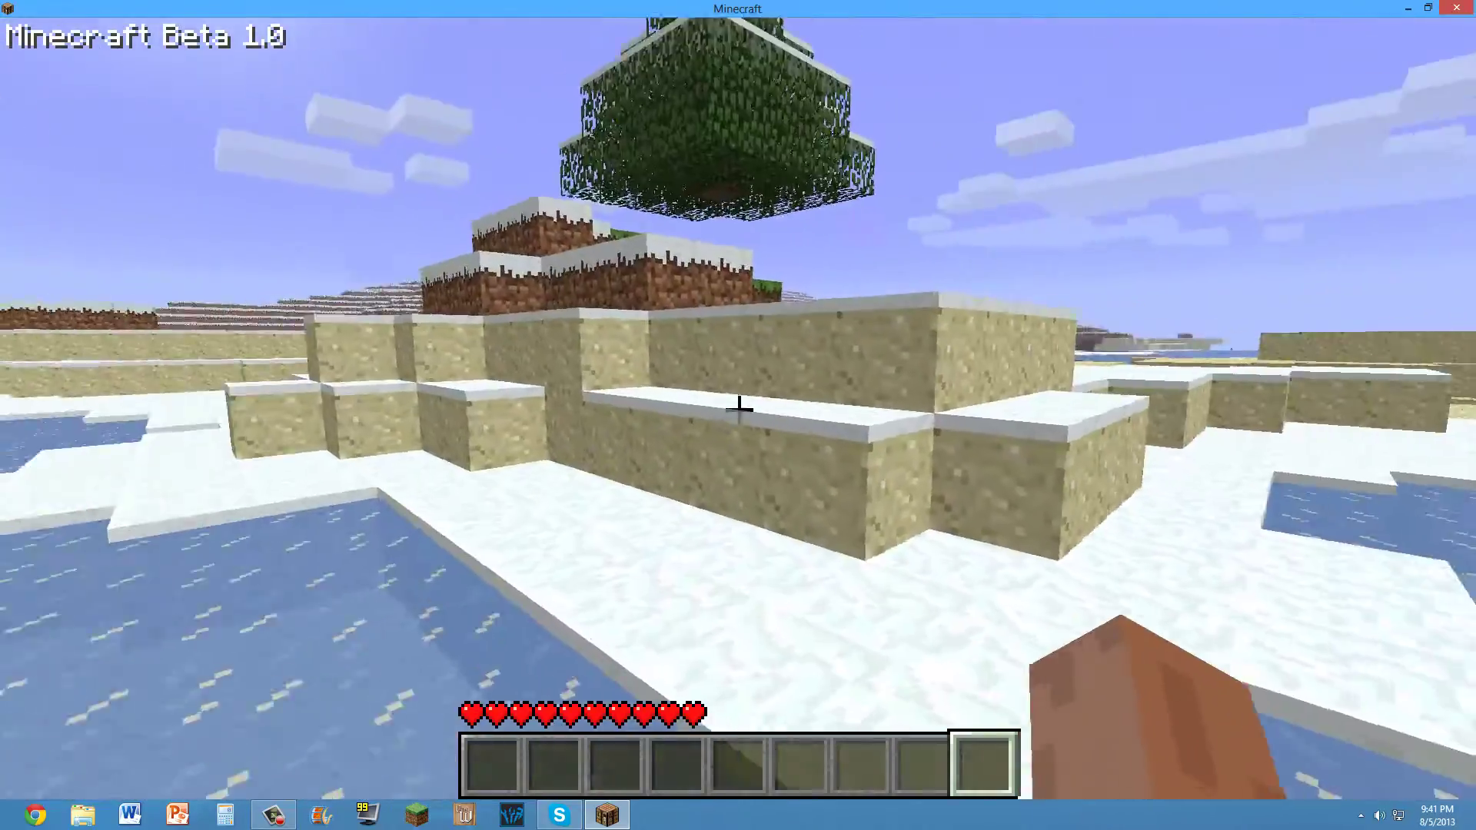
- Walk up beneath the tree trunk to chop its logs
key(w)
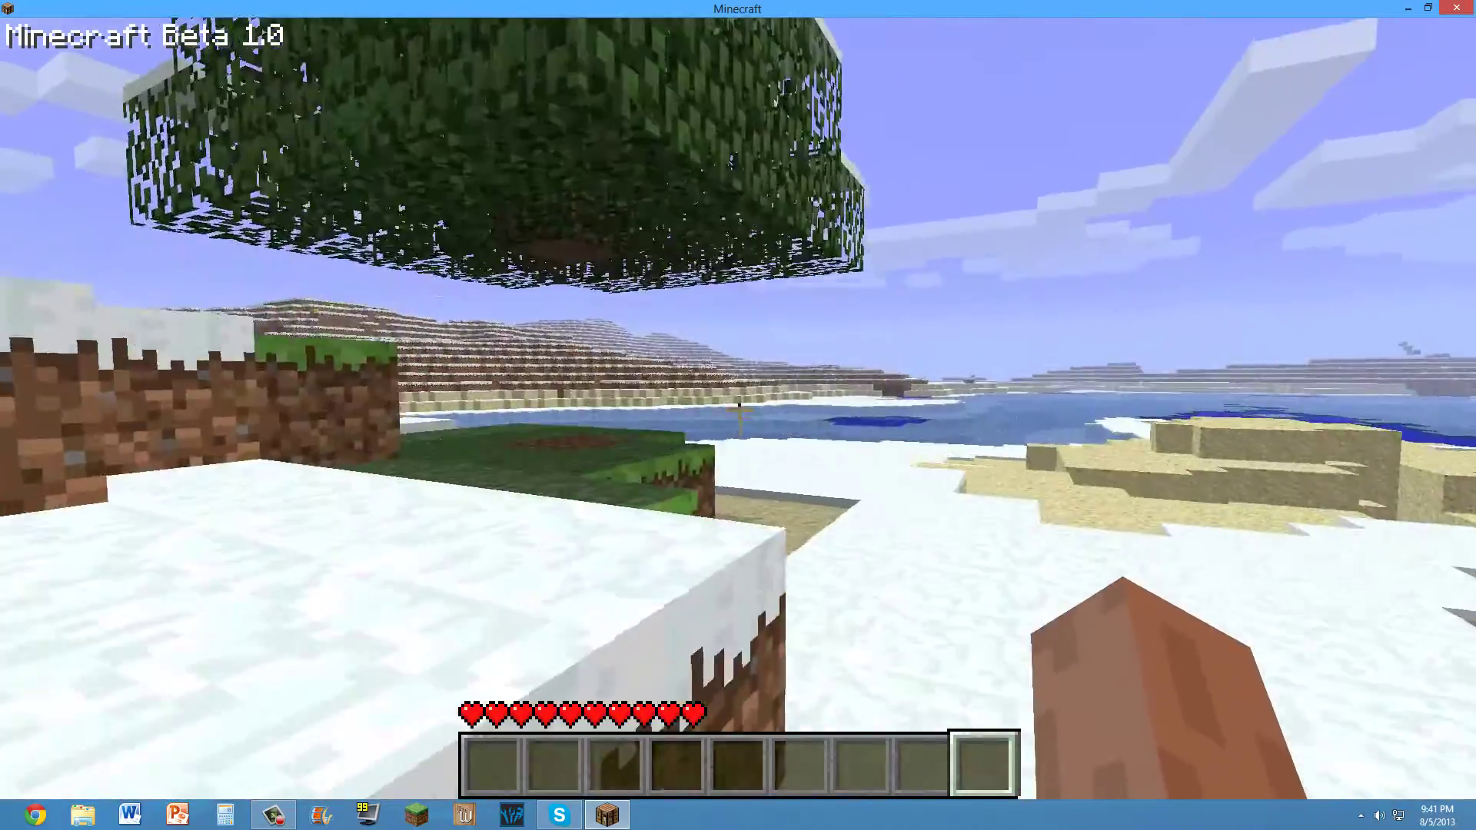
key(w)
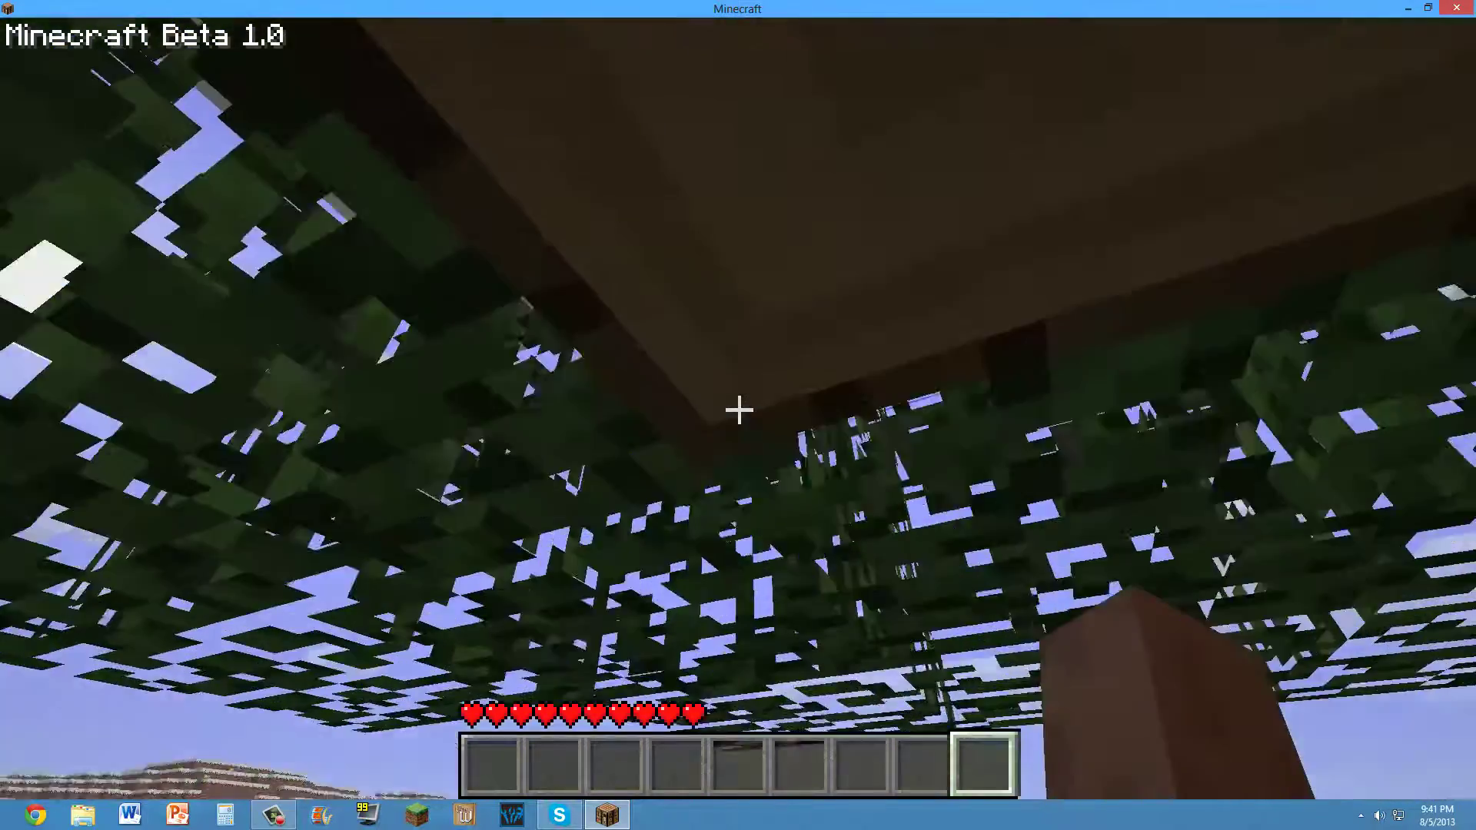
key(w)
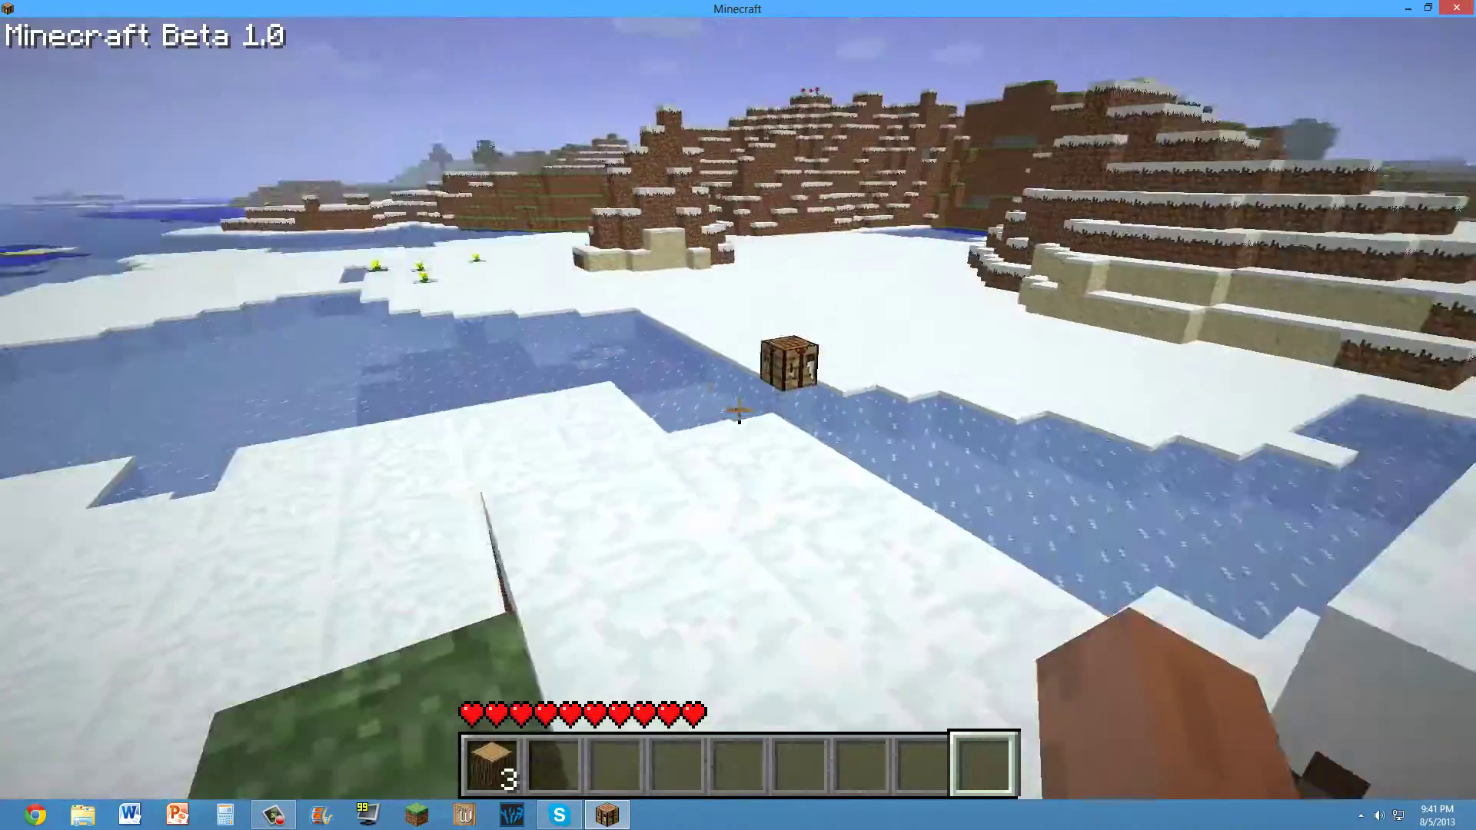
- Return to the workbench, opening and closing its crafting grid along the way
key(w)
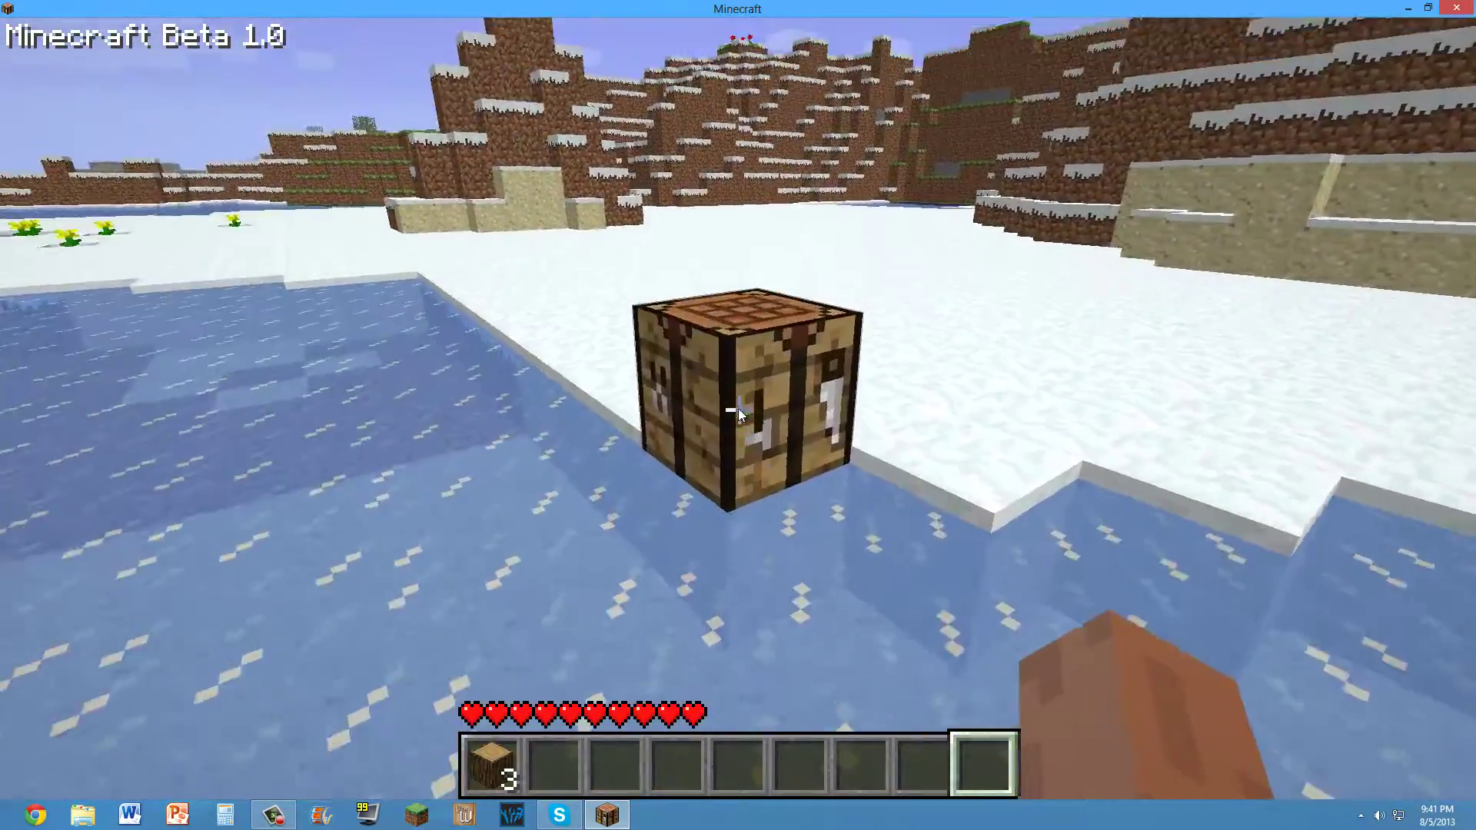
right_click(739, 415)
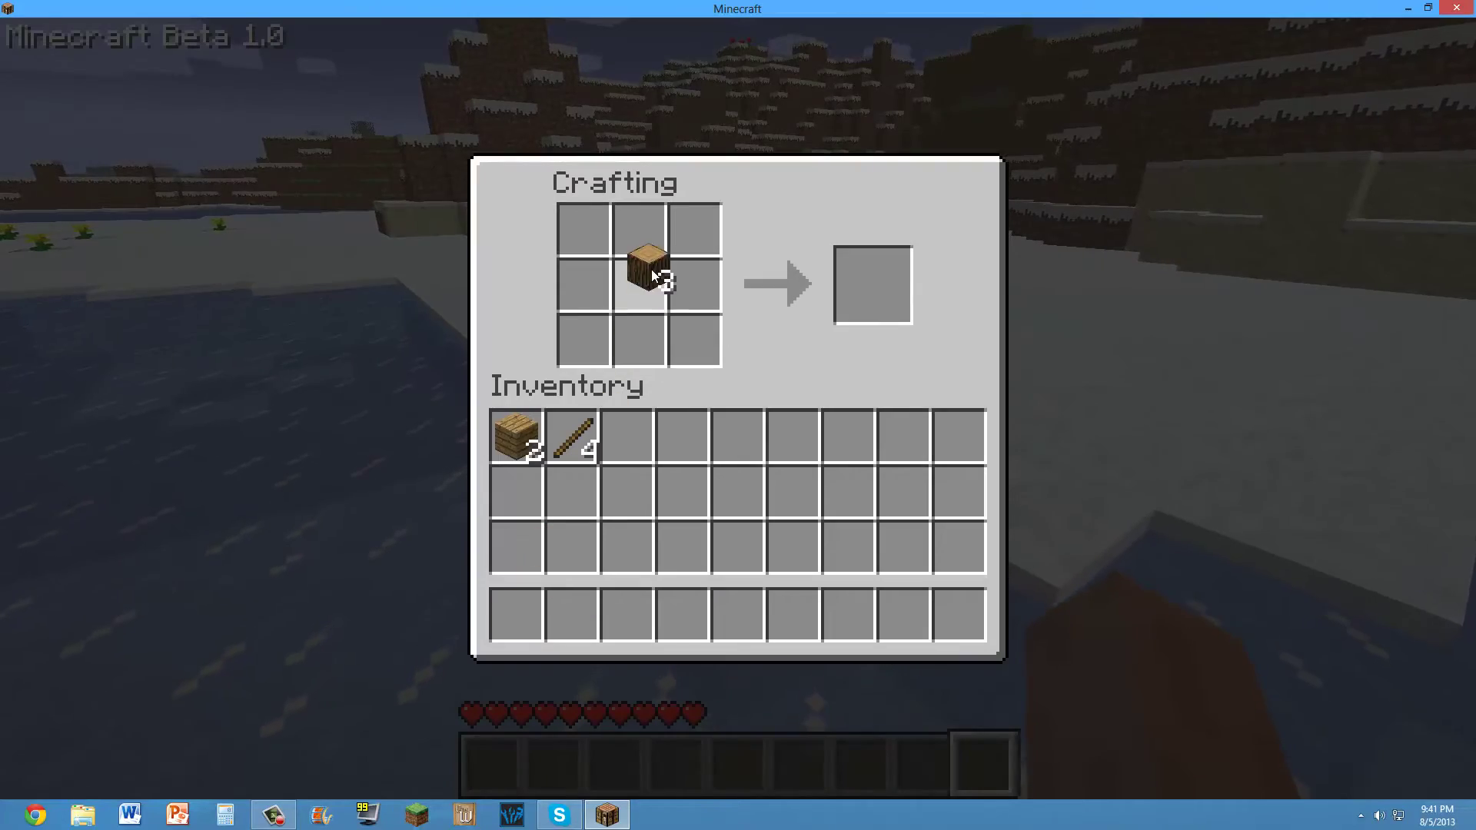
key(Escape)
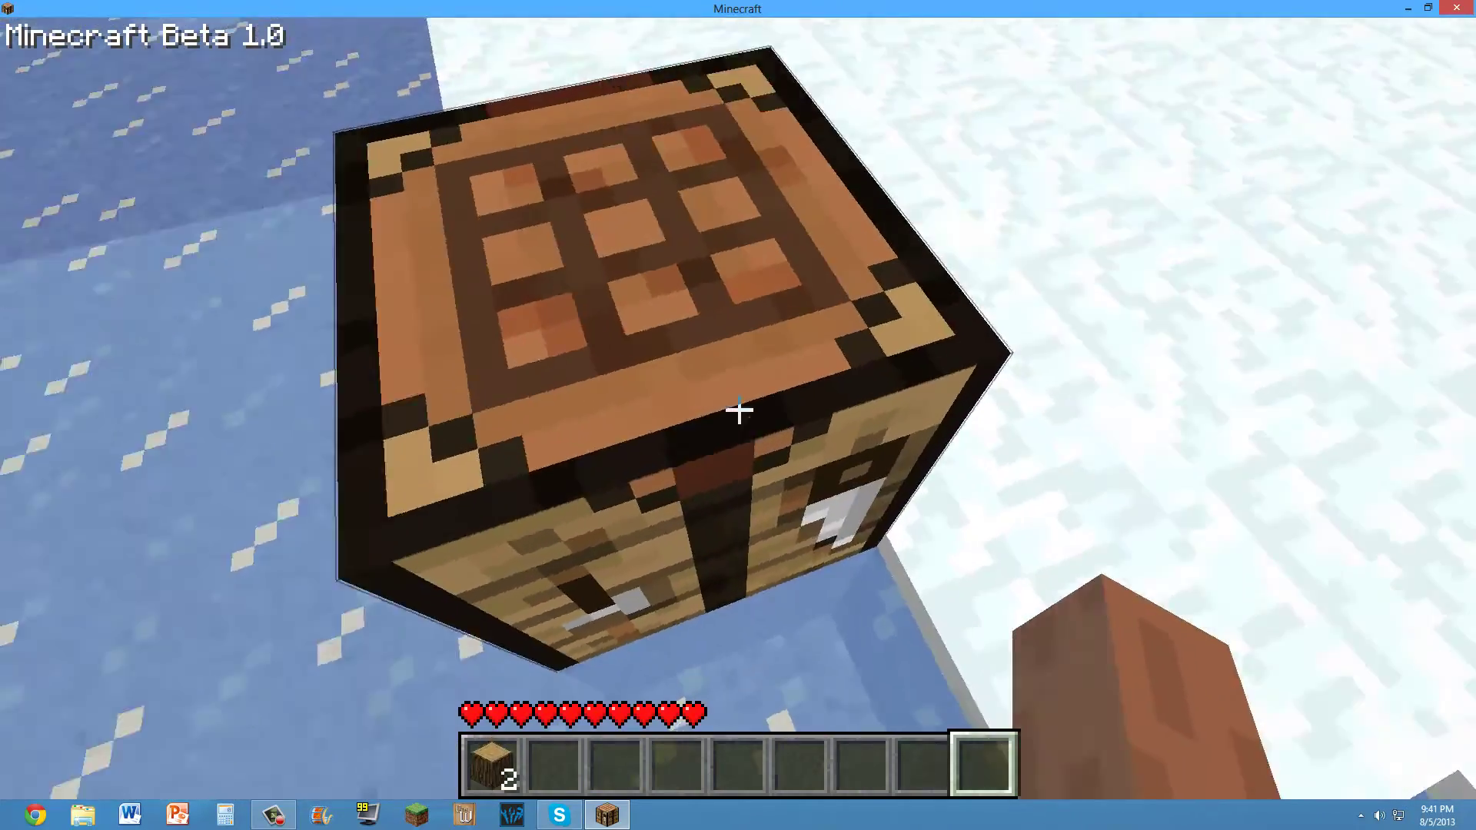
right_click(738, 415)
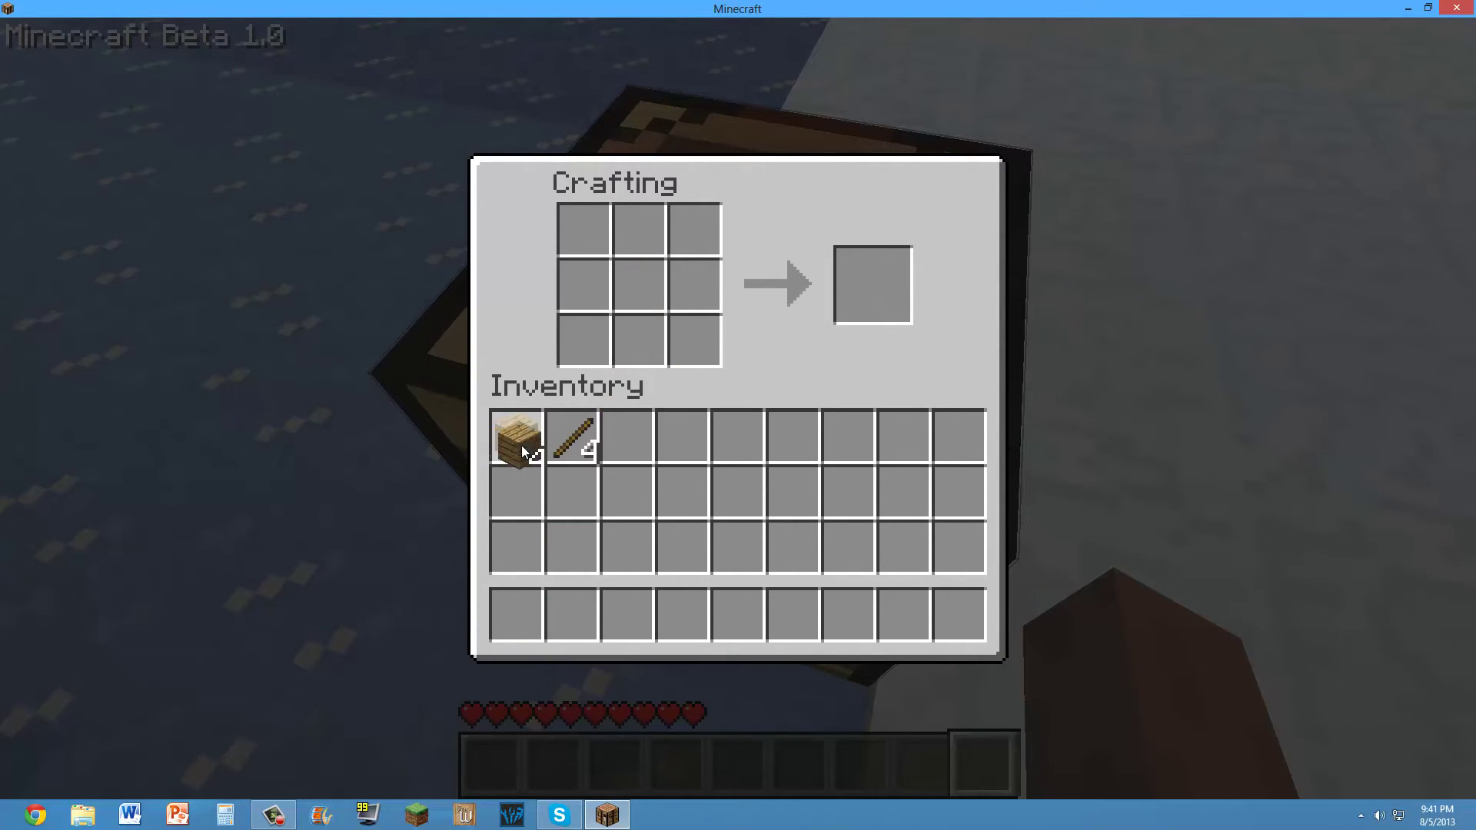
key(Escape)
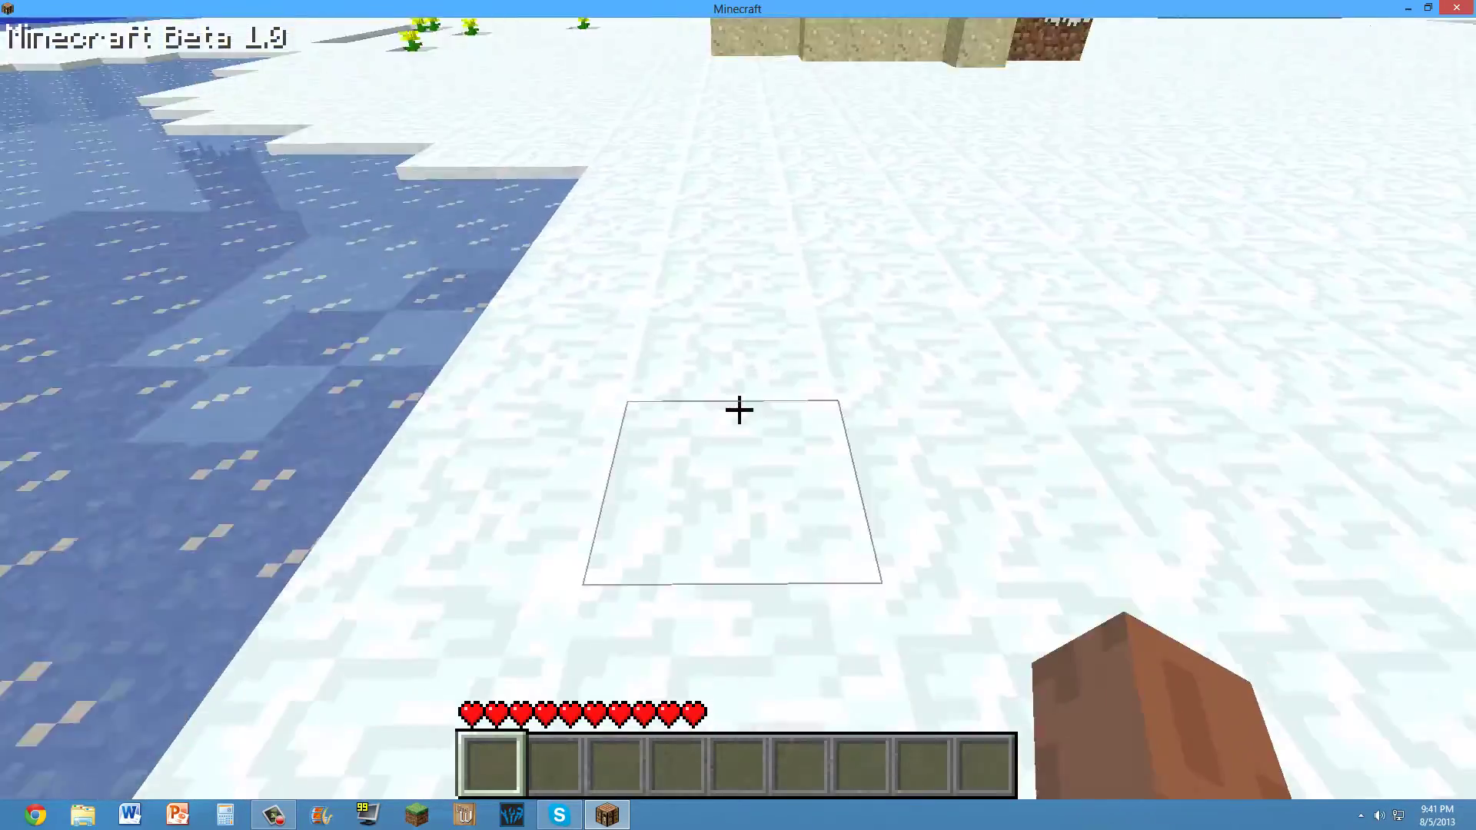
key(w)
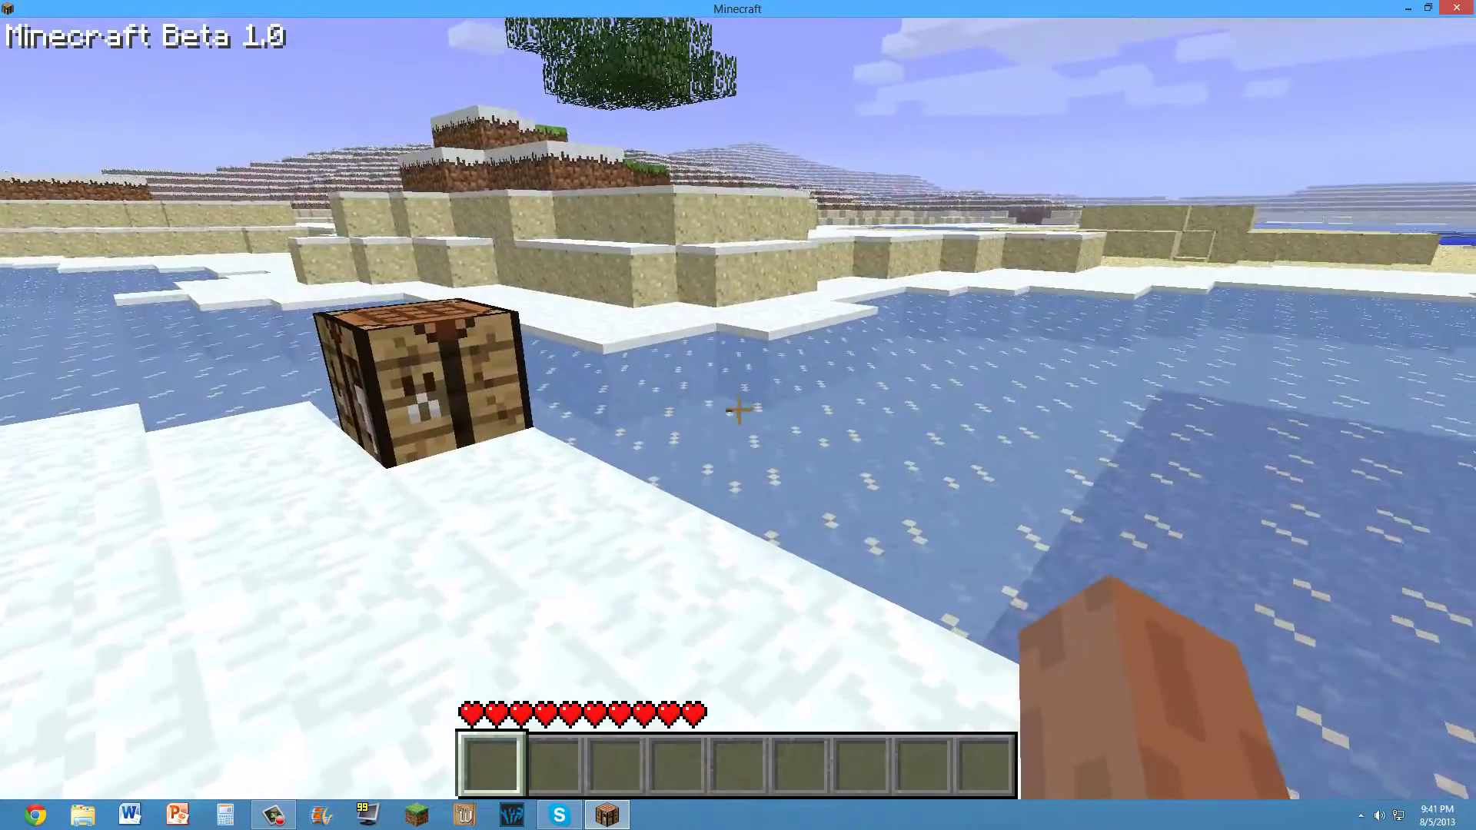
key(w)
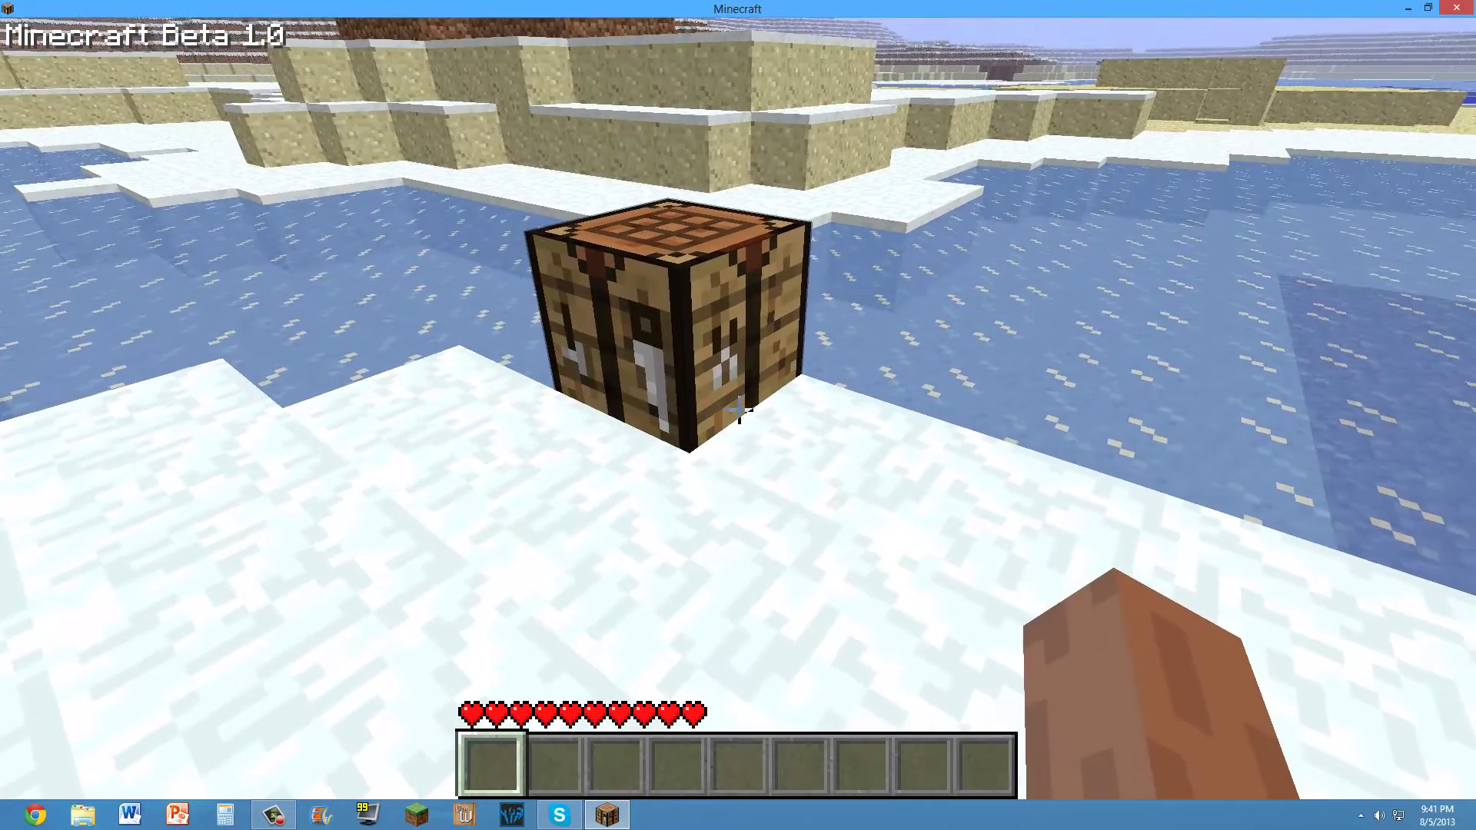
key(w)
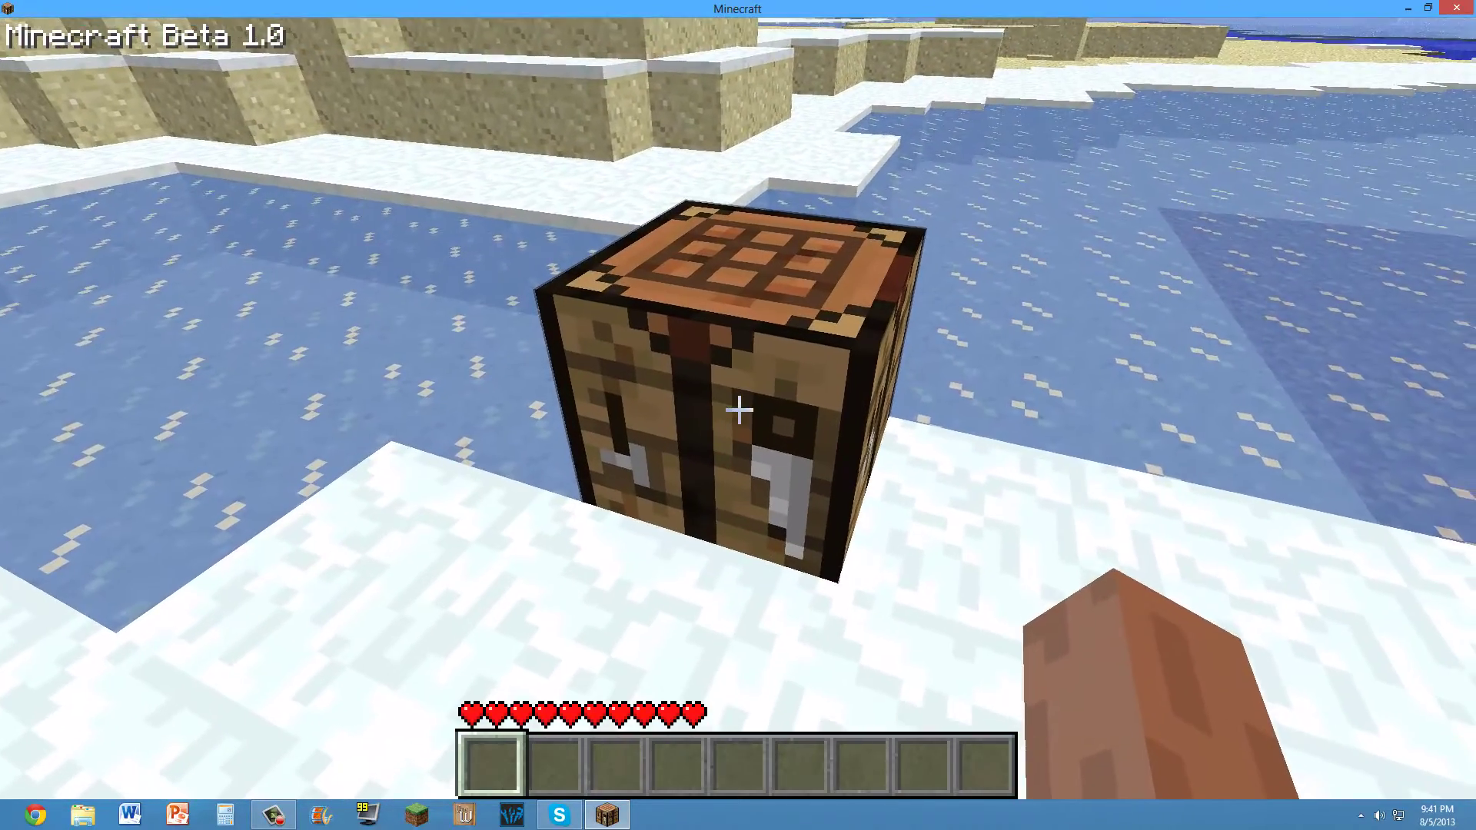
key(w)
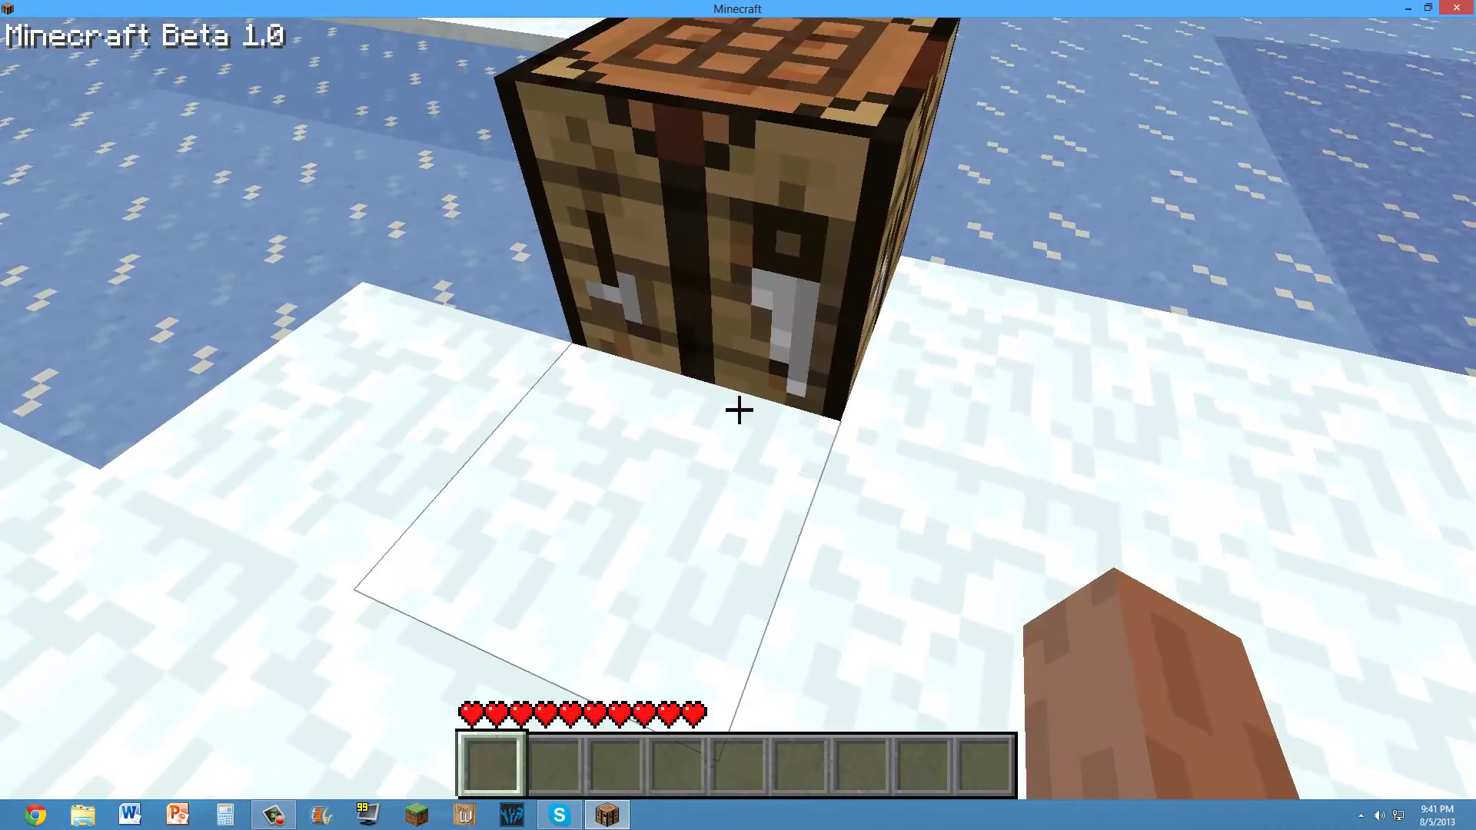
key(s)
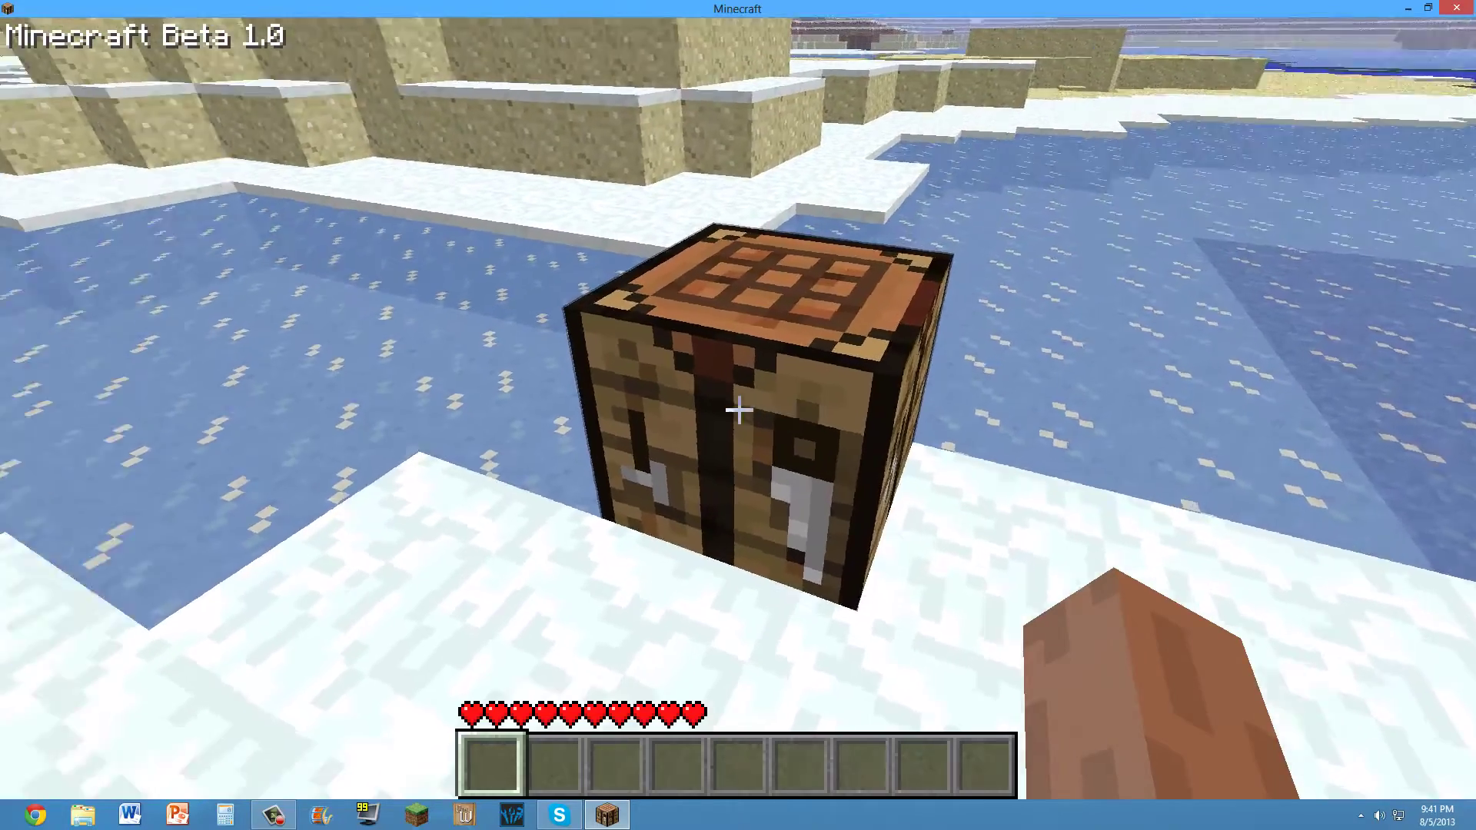
- Craft a wooden pickaxe from three planks and two sticks into hotbar slot 1
key(e)
key(e)
right_click(738, 415)
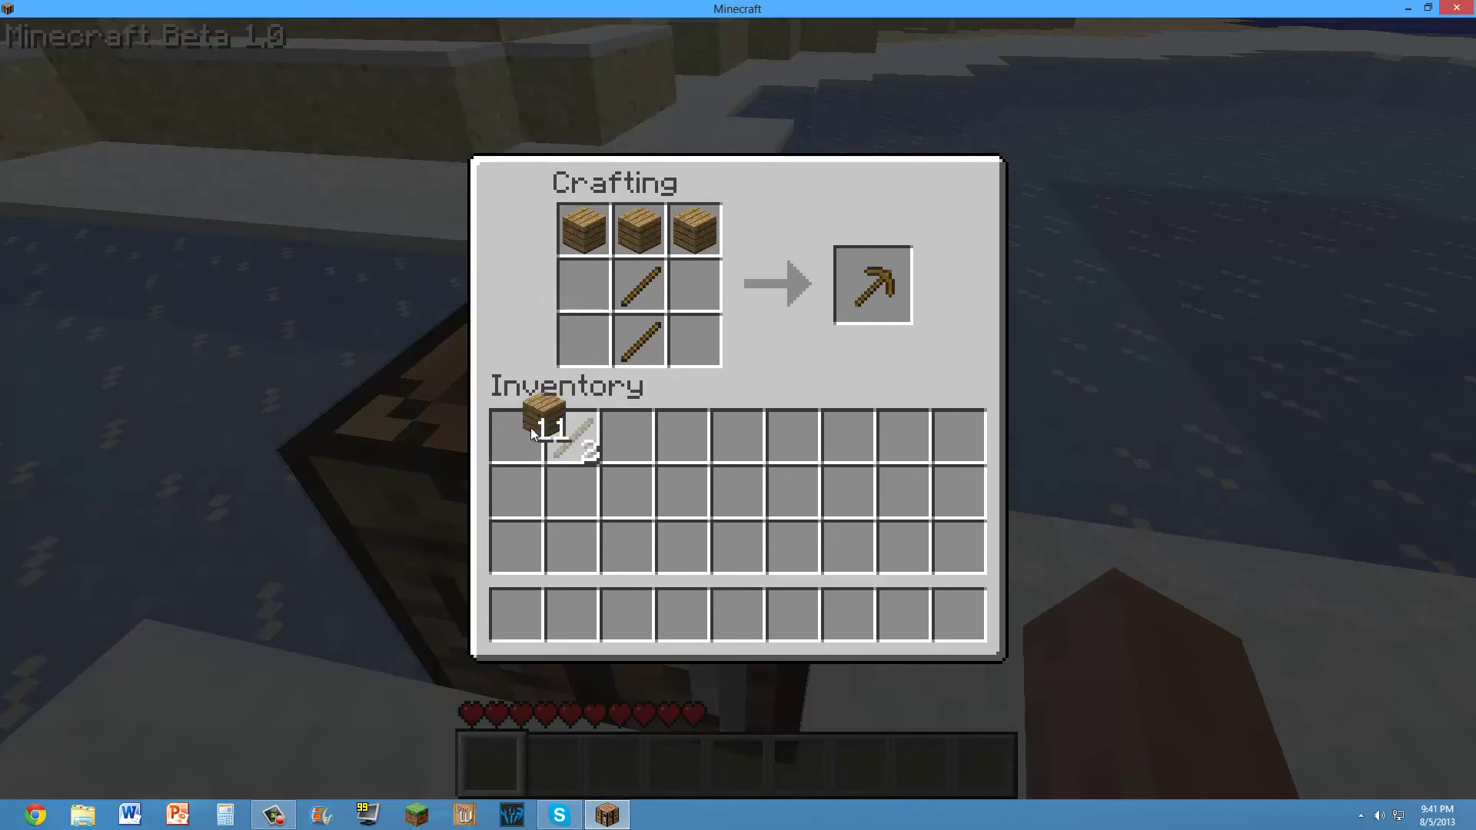
click(571, 613)
click(517, 617)
key(e)
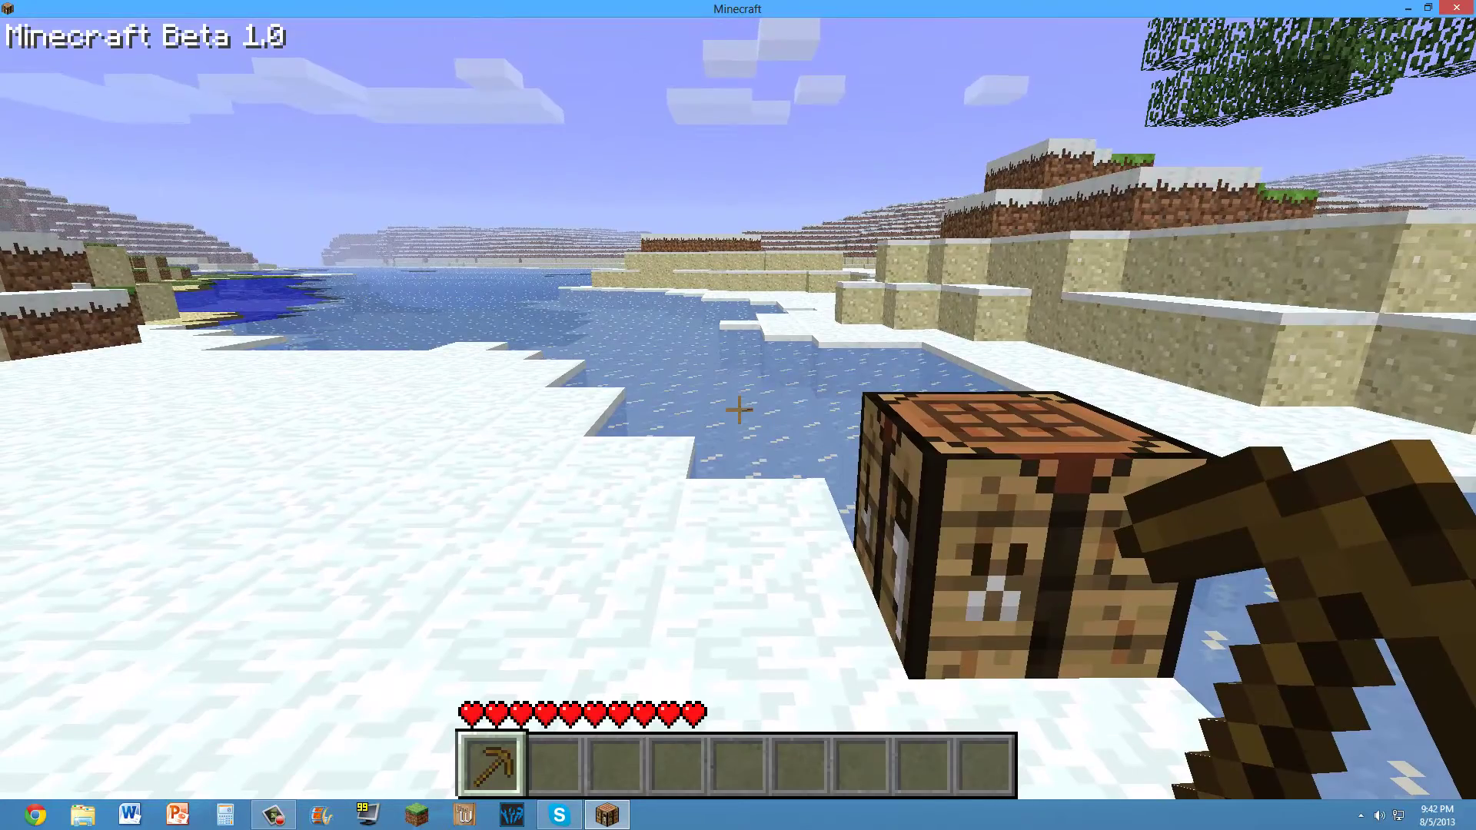
- With an empty hand in slot 2, break the workbench so it drops
key(e)
key(e)
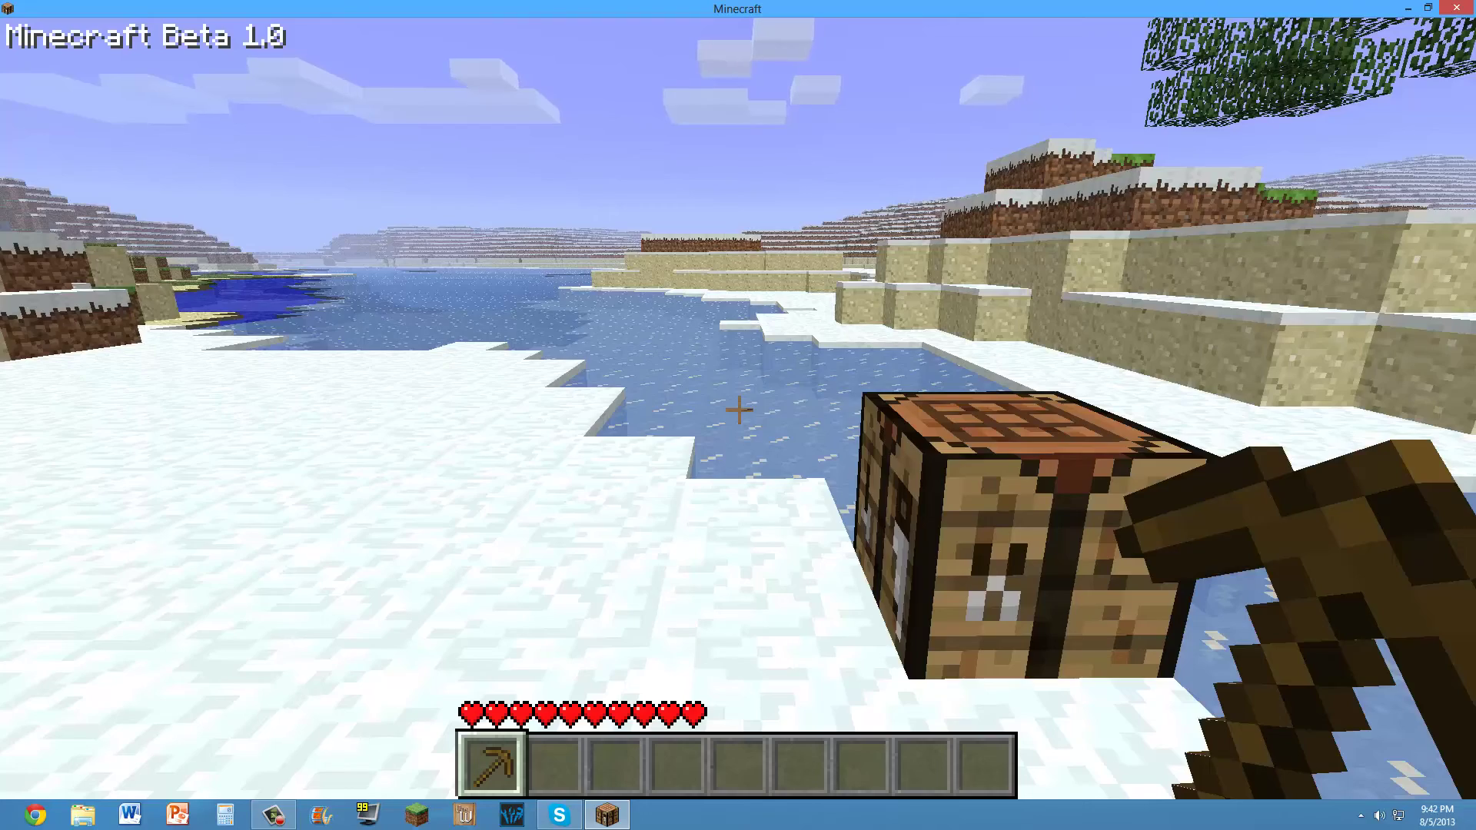
key(2)
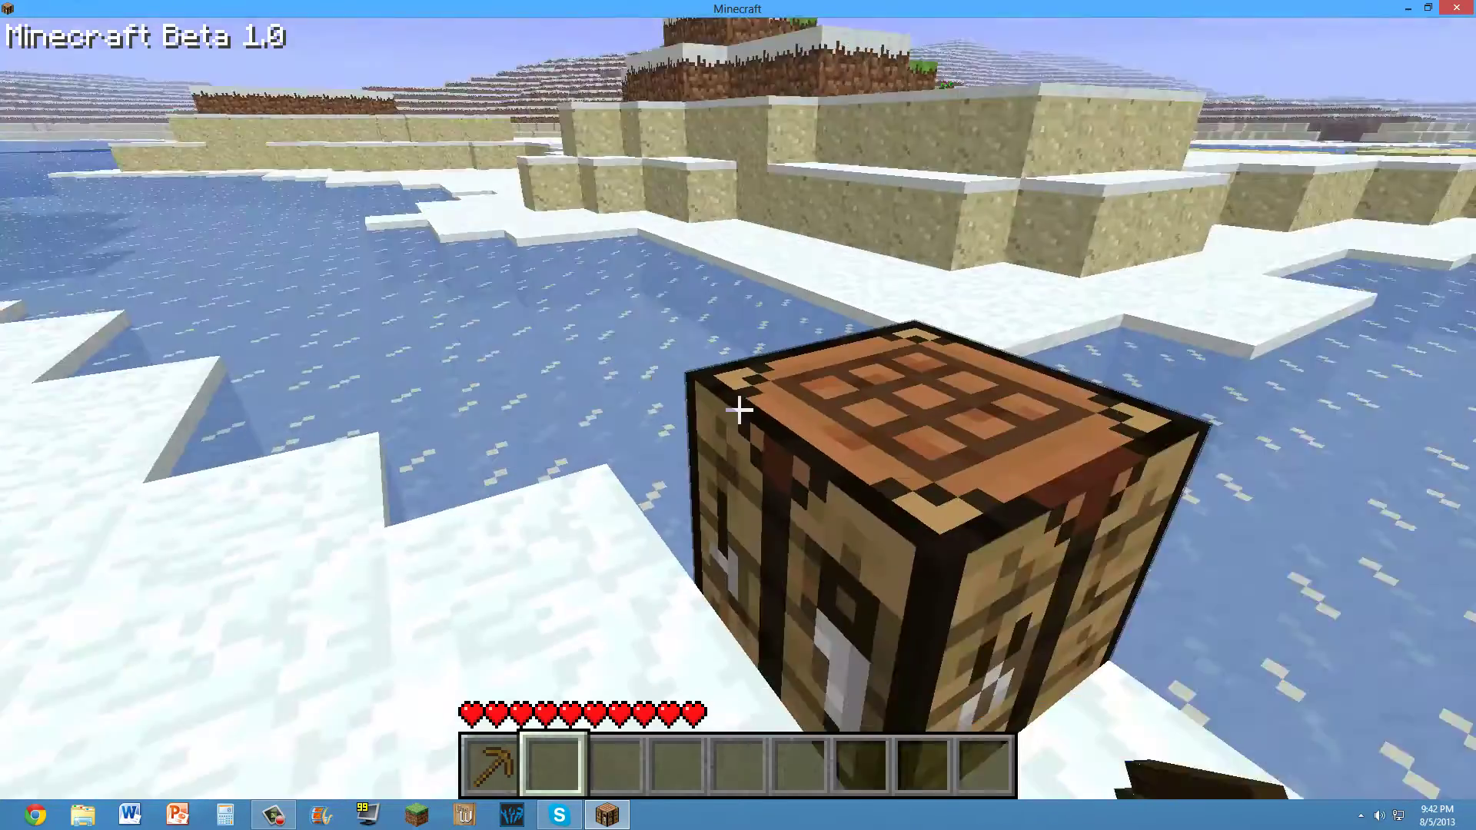
click(738, 409)
drag(738, 409, 737, 409)
- Walk over the sand bank and grass to collect two saplings, then check the inventory
key(w)
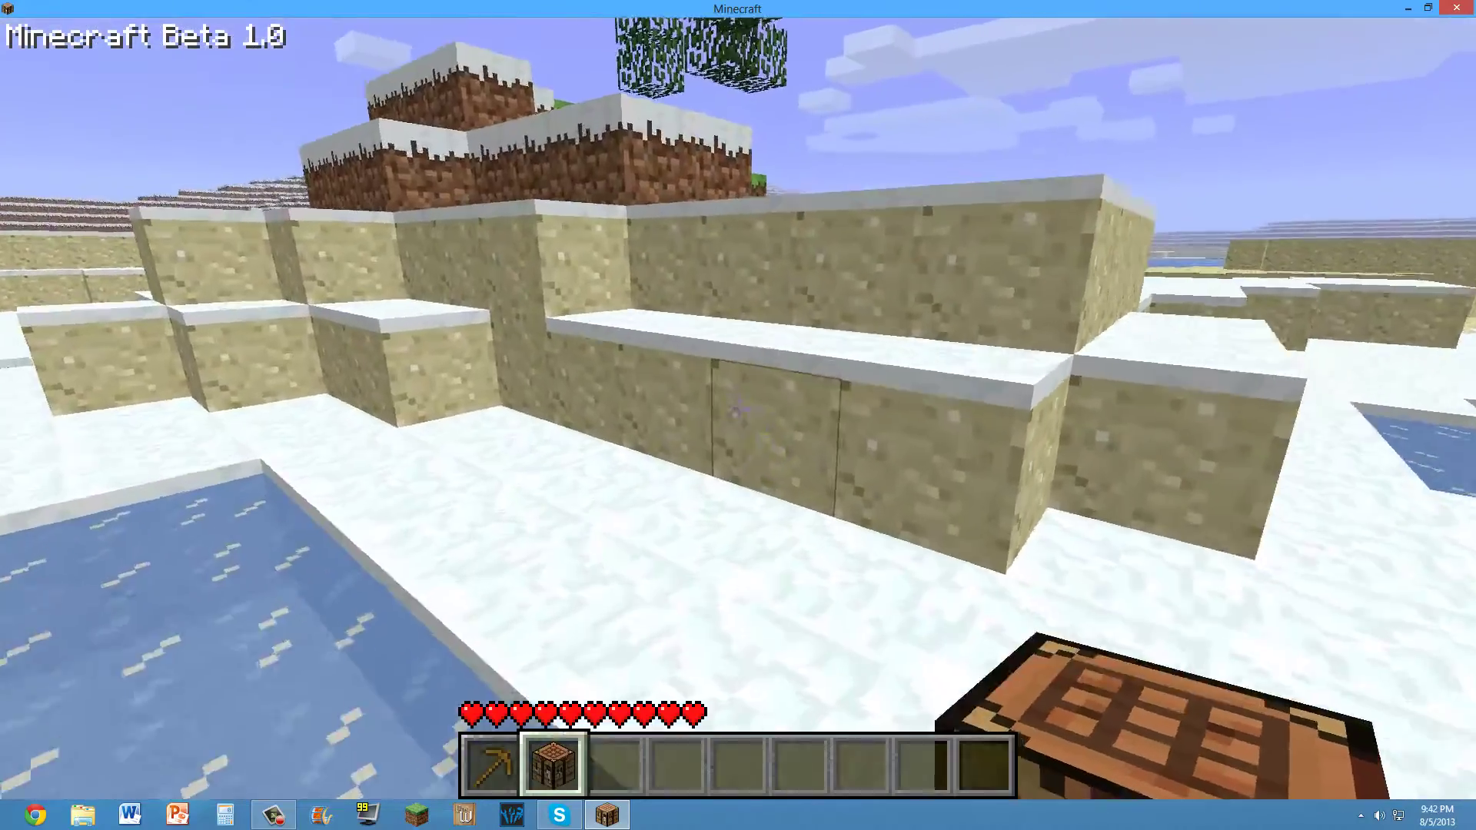
key(space)
key(w)
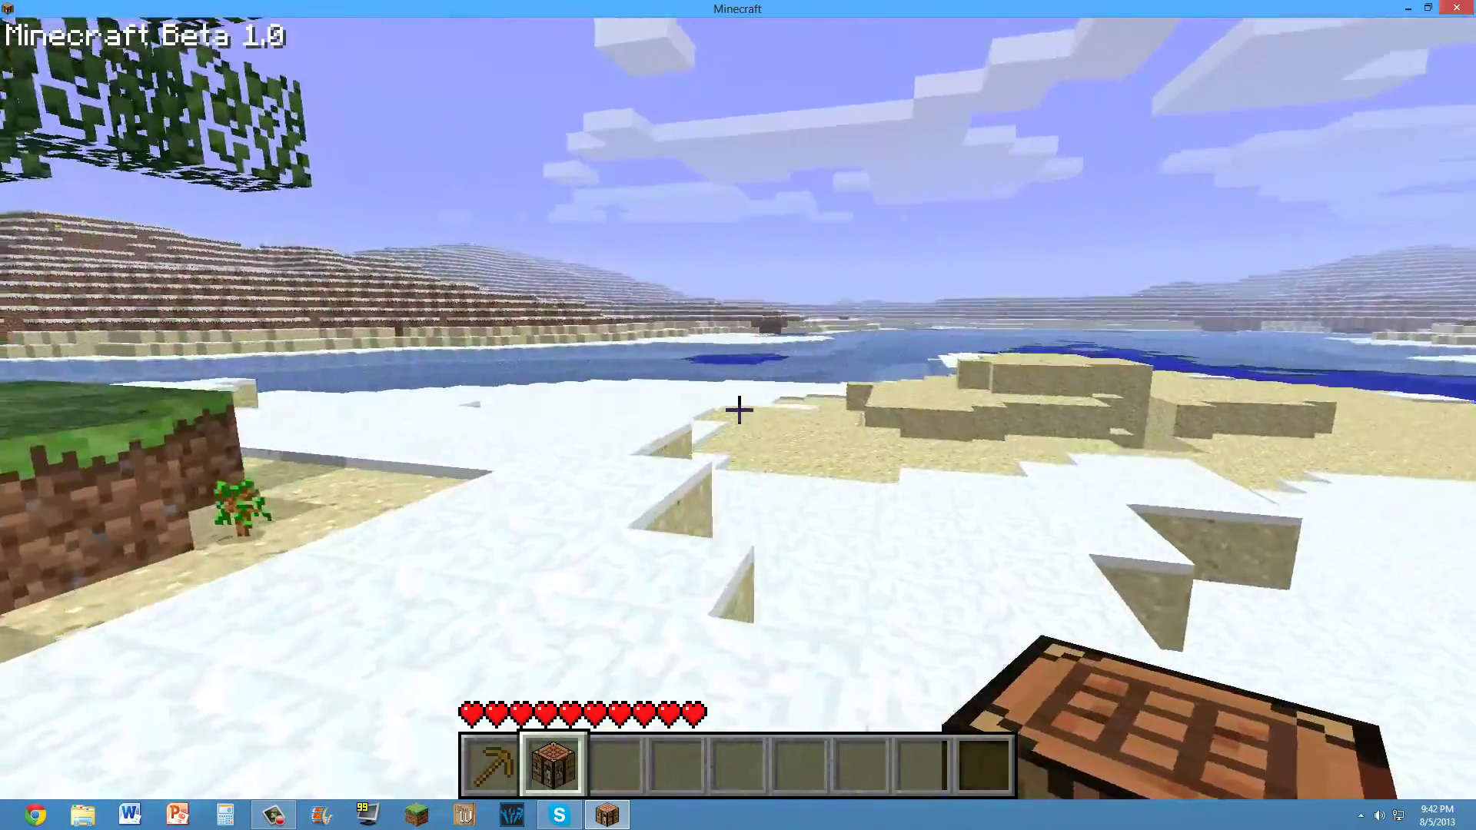
key(w)
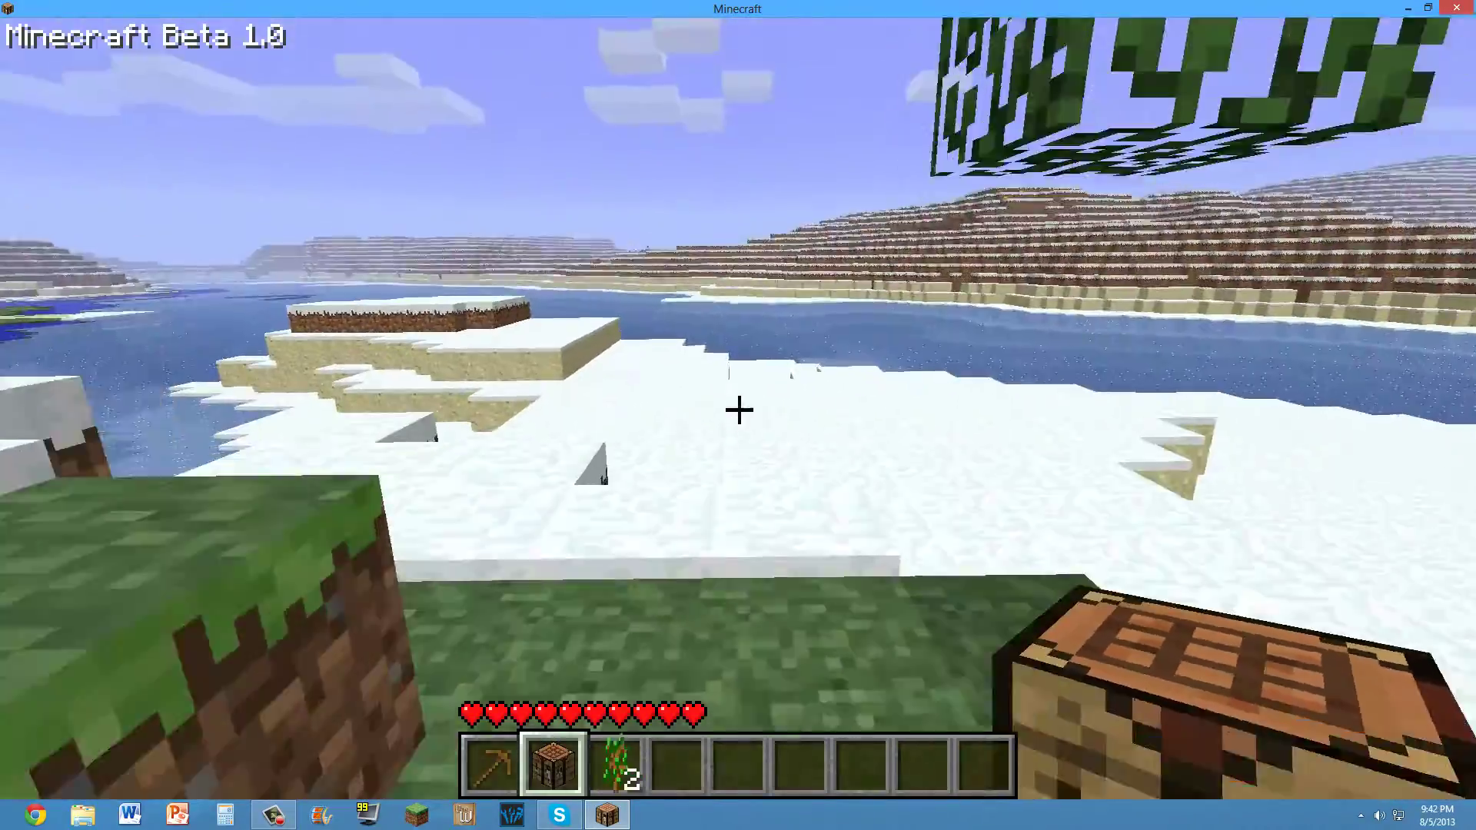
key(w)
key(e)
click(645, 603)
key(e)
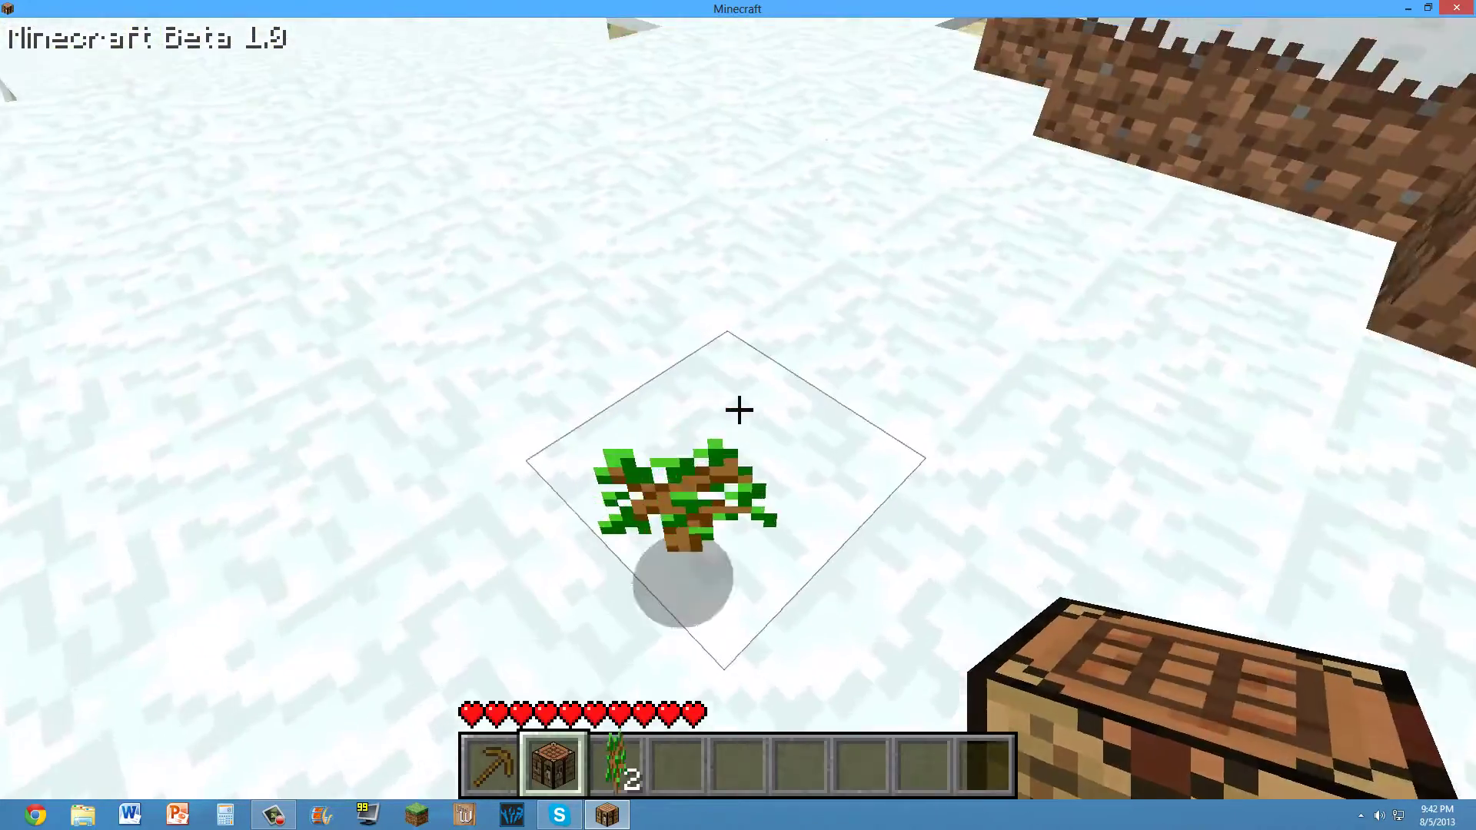
key(e)
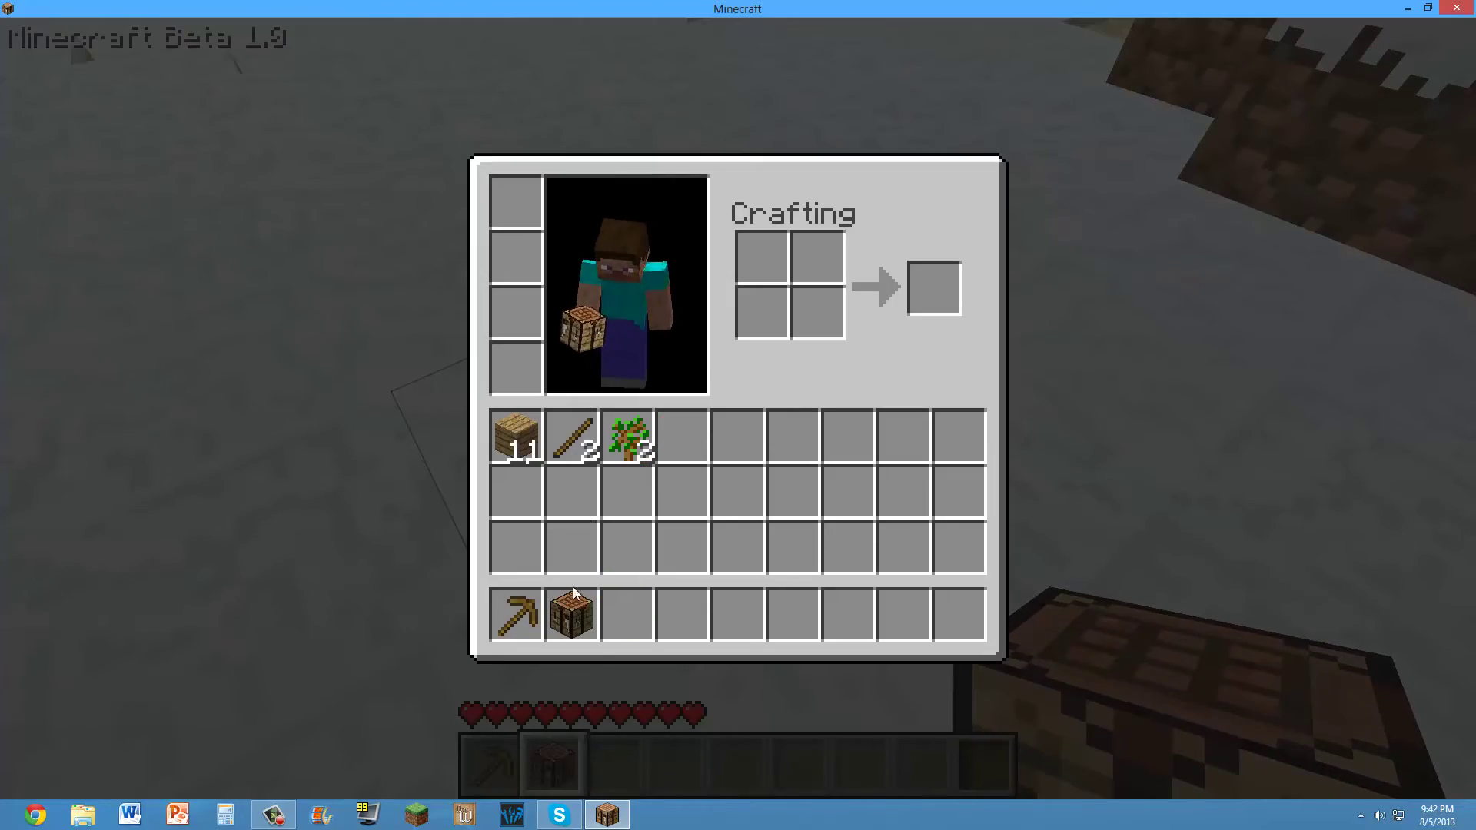
- Close the inventory and climb onto the sand mound overlooking the lake
key(e)
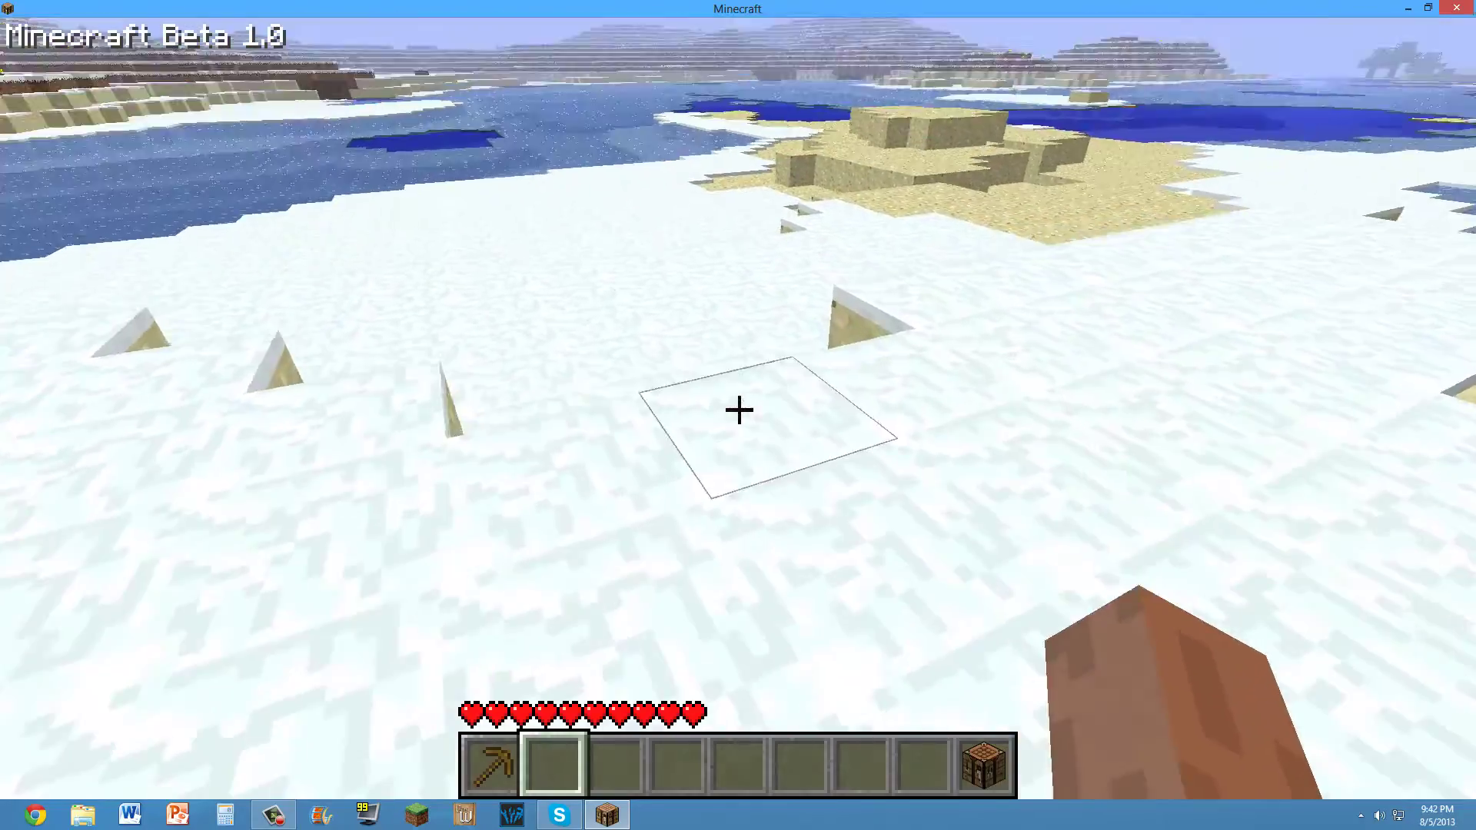
key(w)
key(w)
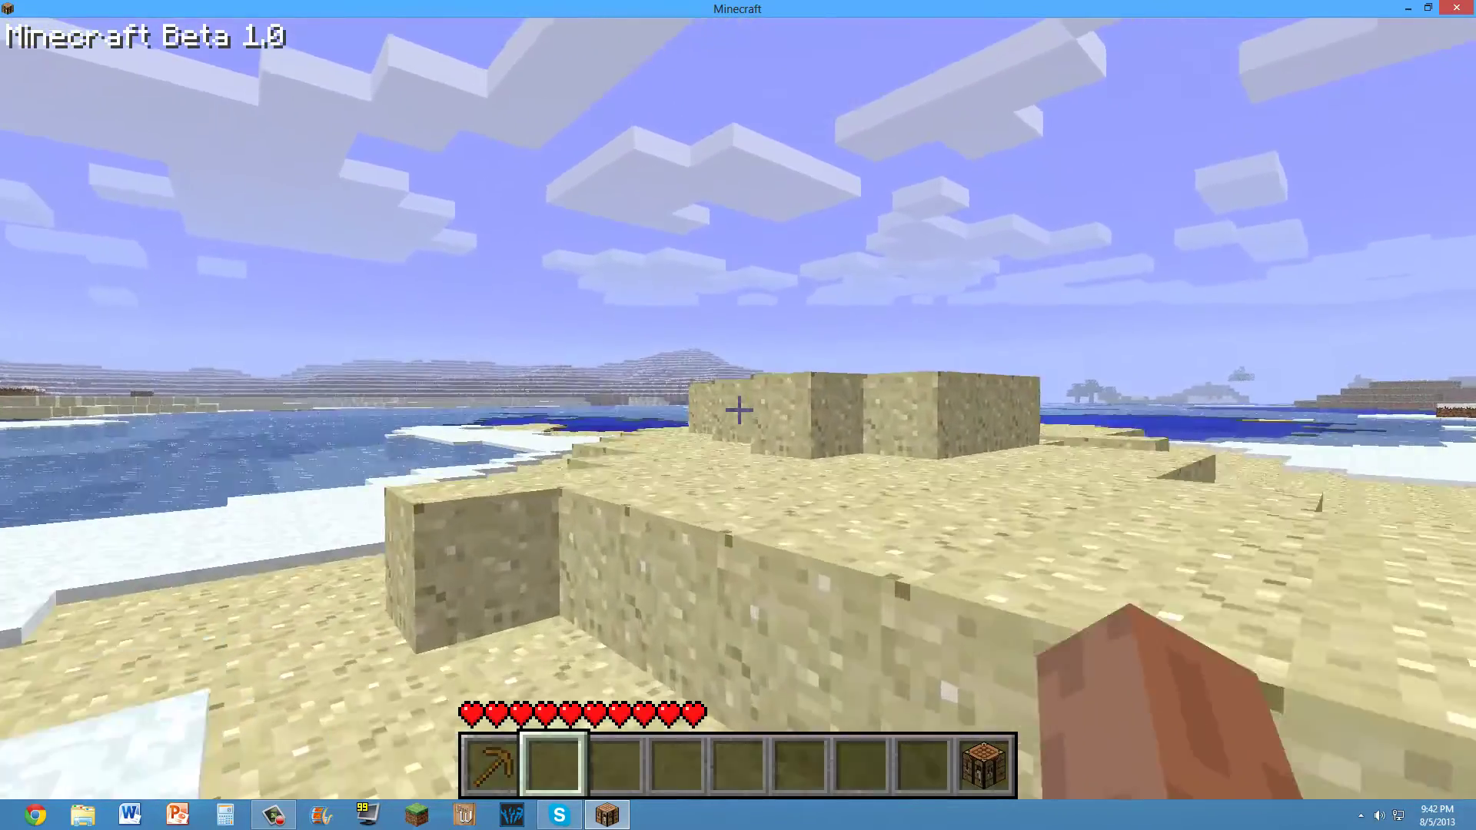
key(w)
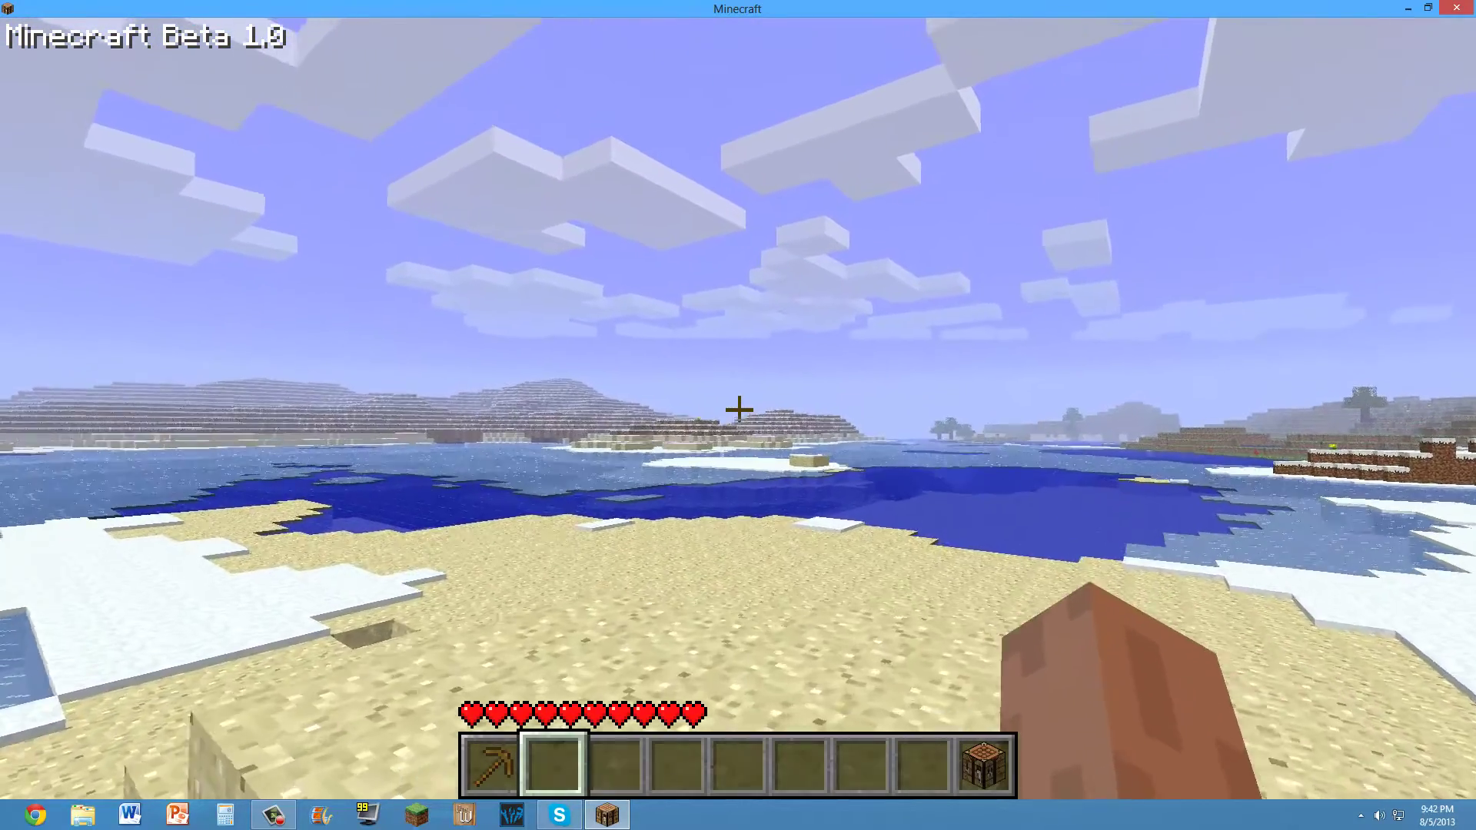